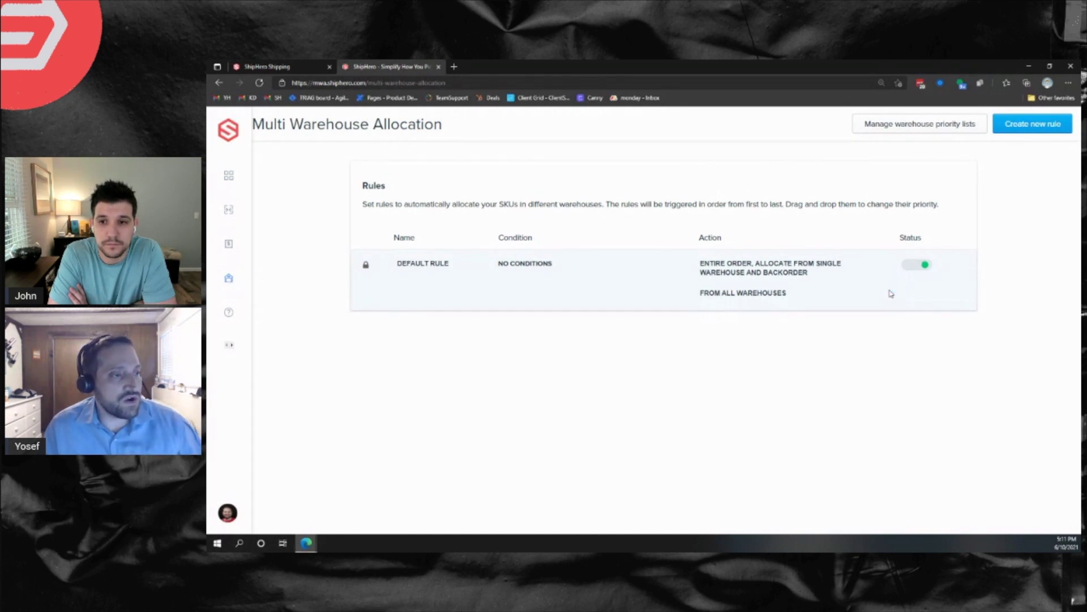
Step: Start a new allocation rule, review the available order condition types, and return to the rules list without creating it
{"action": "left_click", "coordinate": [1043, 125]}
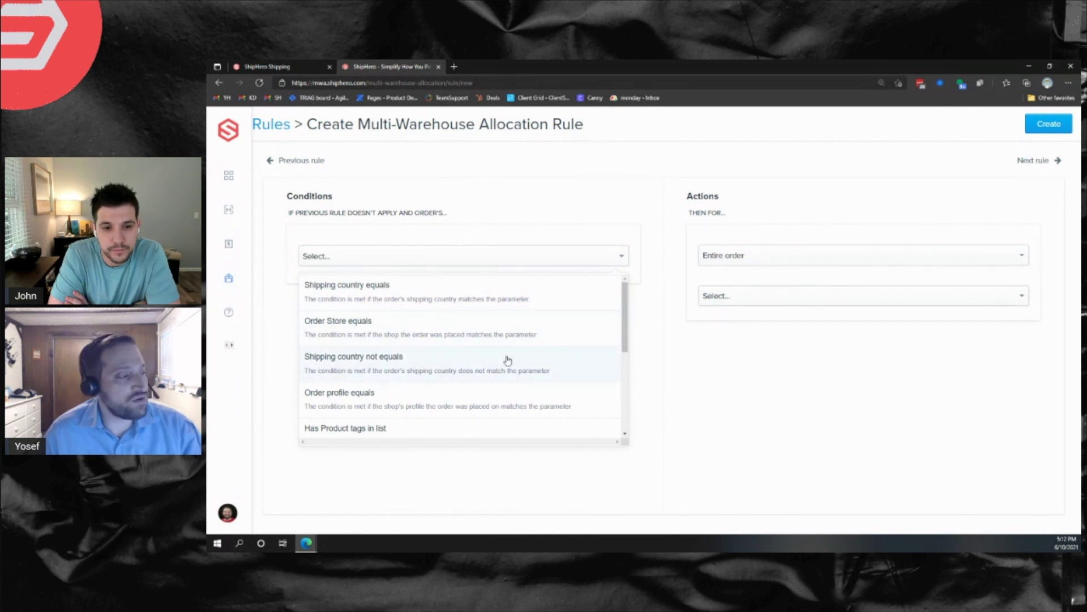
{"action": "scroll", "coordinate": [507, 365], "scroll_direction": "down", "scroll_amount": 1}
{"action": "scroll", "coordinate": [486, 377], "scroll_direction": "down", "scroll_amount": 2}
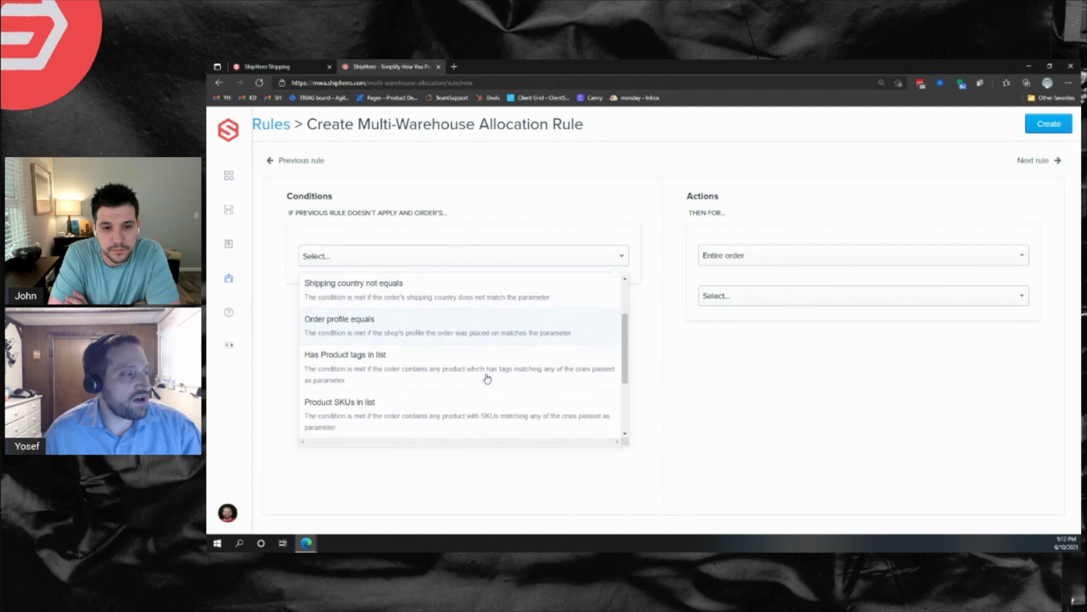
{"action": "scroll", "coordinate": [487, 377], "scroll_direction": "down", "scroll_amount": 3}
{"action": "scroll", "coordinate": [463, 359], "scroll_direction": "down", "scroll_amount": 1}
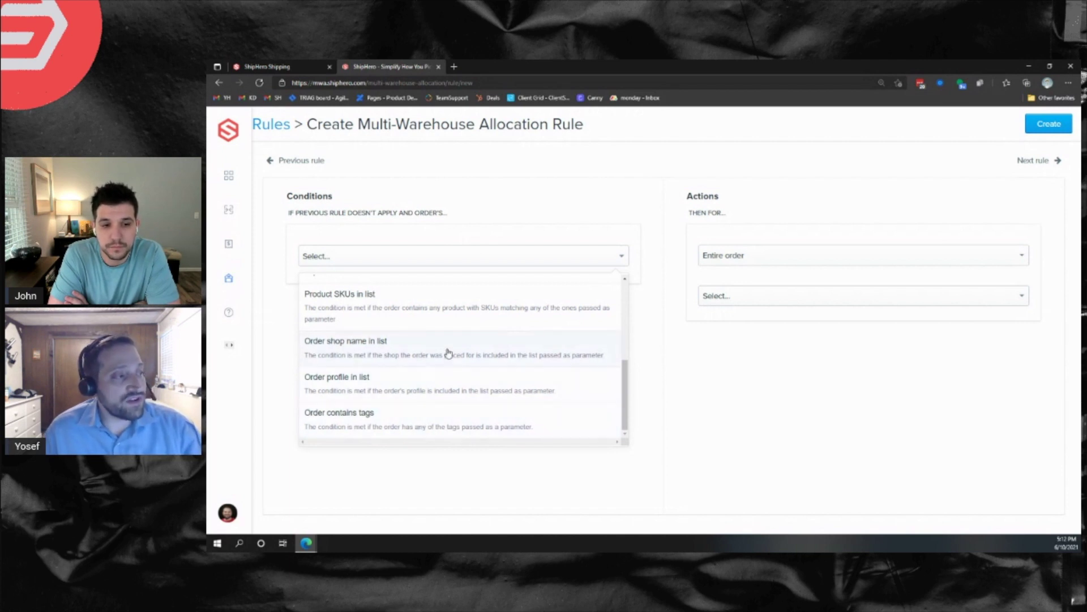
{"action": "left_click", "coordinate": [498, 230]}
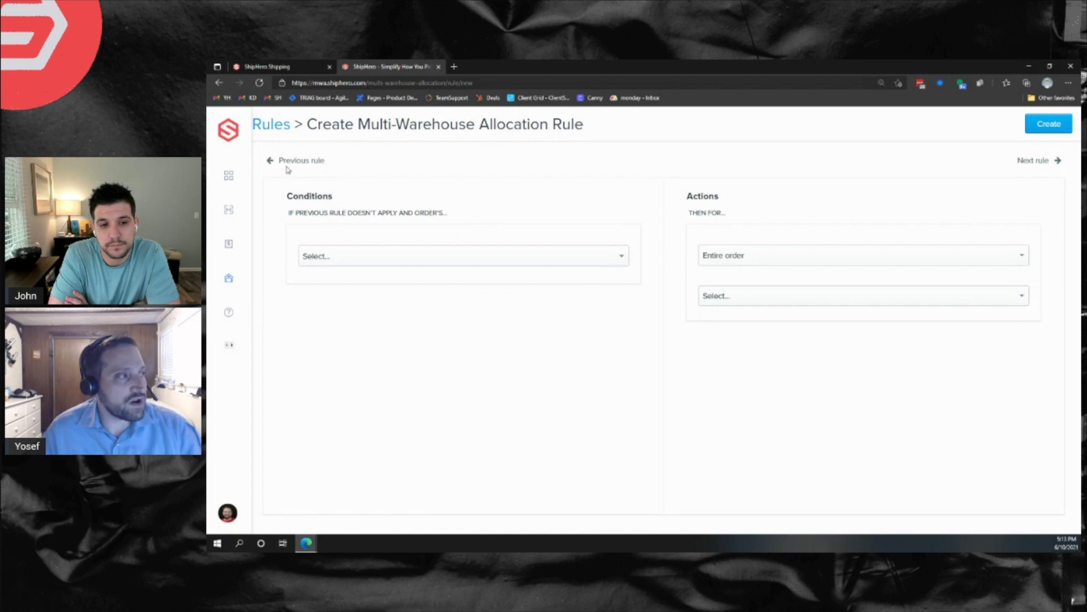
{"action": "left_click", "coordinate": [272, 126]}
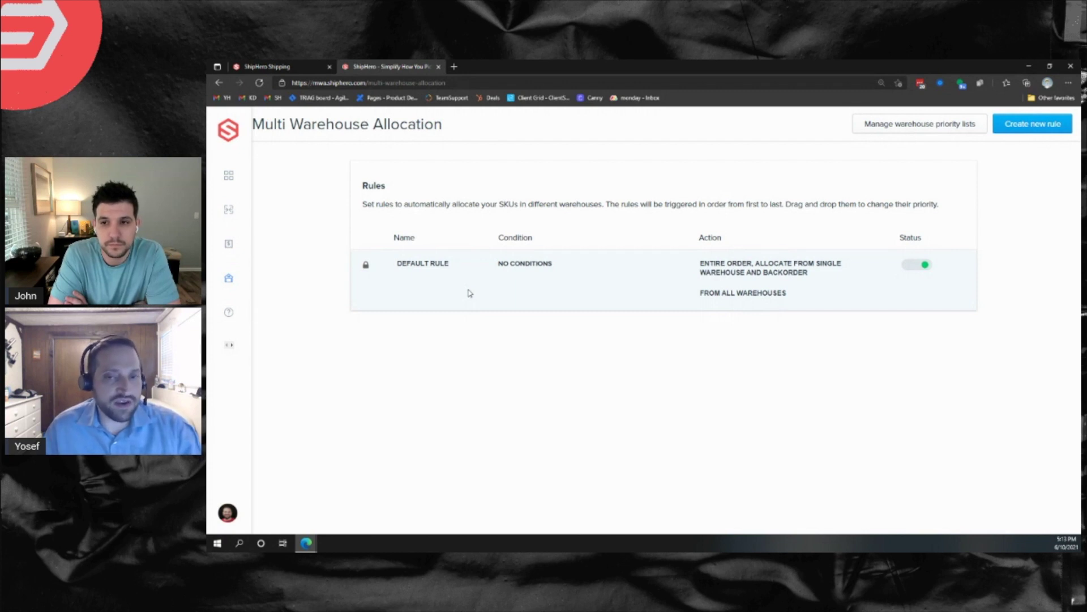
Step: Start a new multi-warehouse allocation rule with the condition "Shipping country equals" set to United States
{"action": "left_click", "coordinate": [1041, 129]}
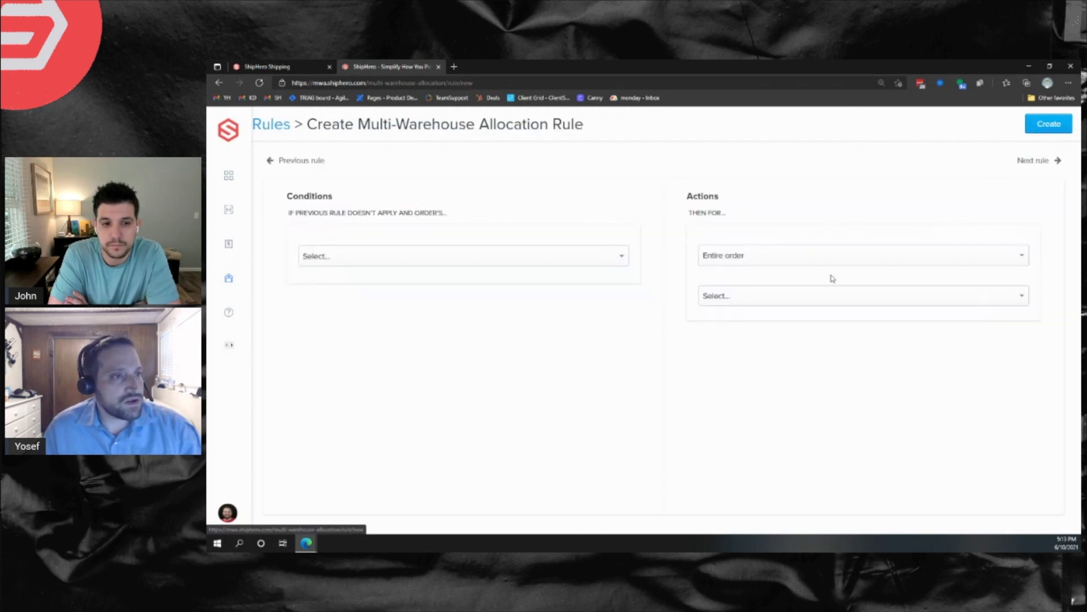
{"action": "left_click", "coordinate": [621, 259]}
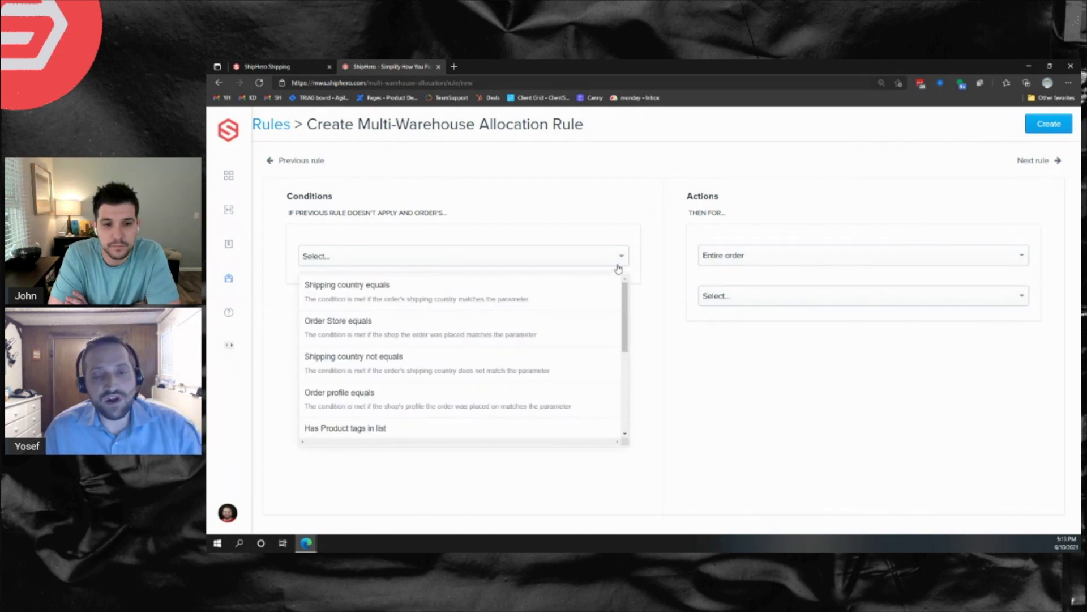
{"action": "left_click", "coordinate": [492, 298]}
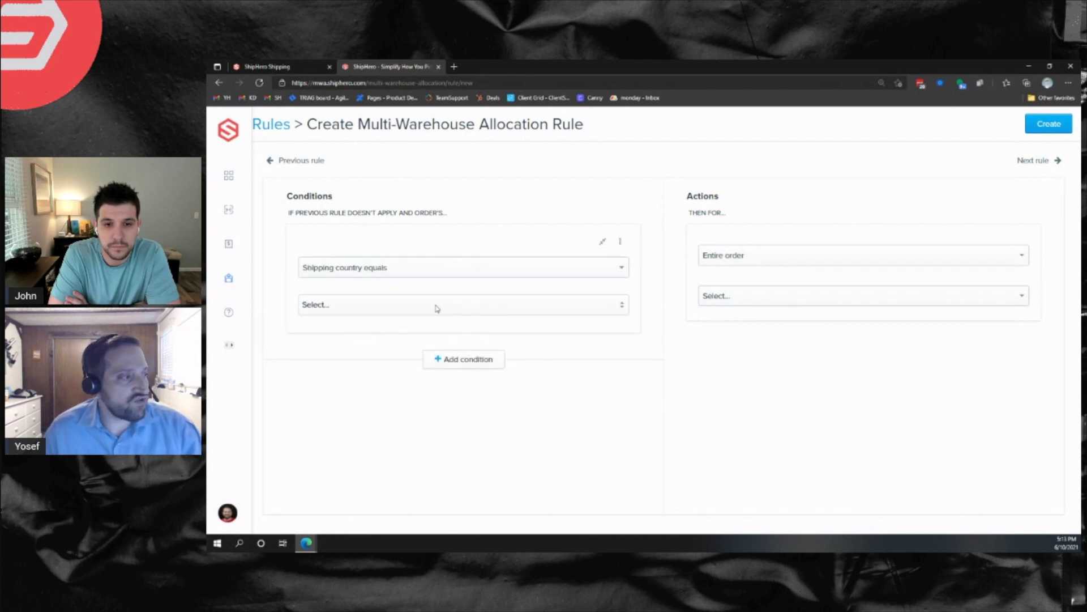
{"action": "left_click", "coordinate": [425, 309]}
{"action": "type", "text": "un"}
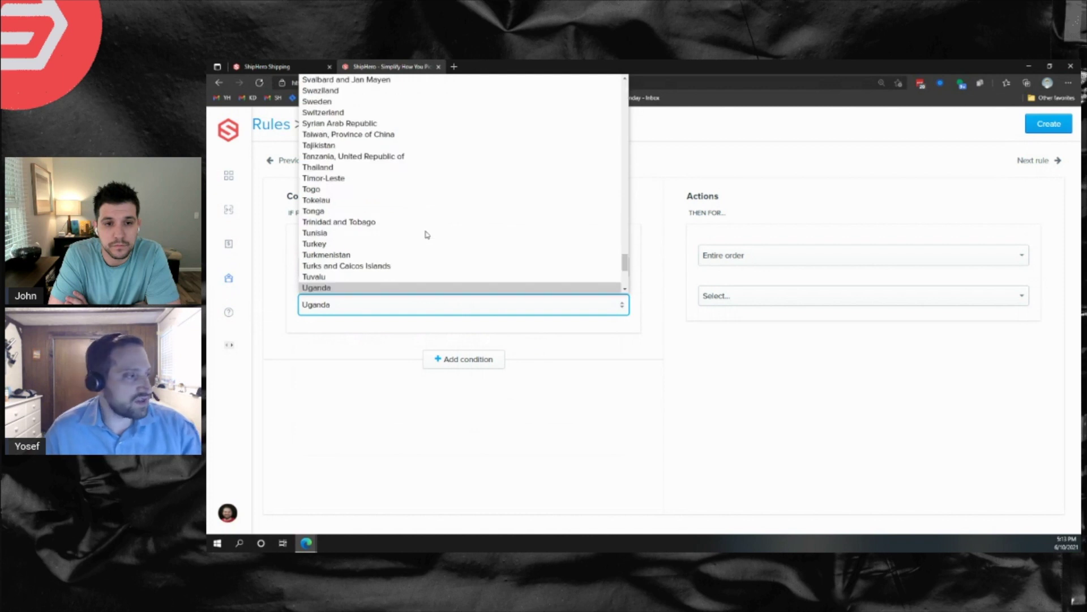
{"action": "key", "text": "Down"}
{"action": "key", "text": "Down"}
{"action": "key", "text": "Down"}
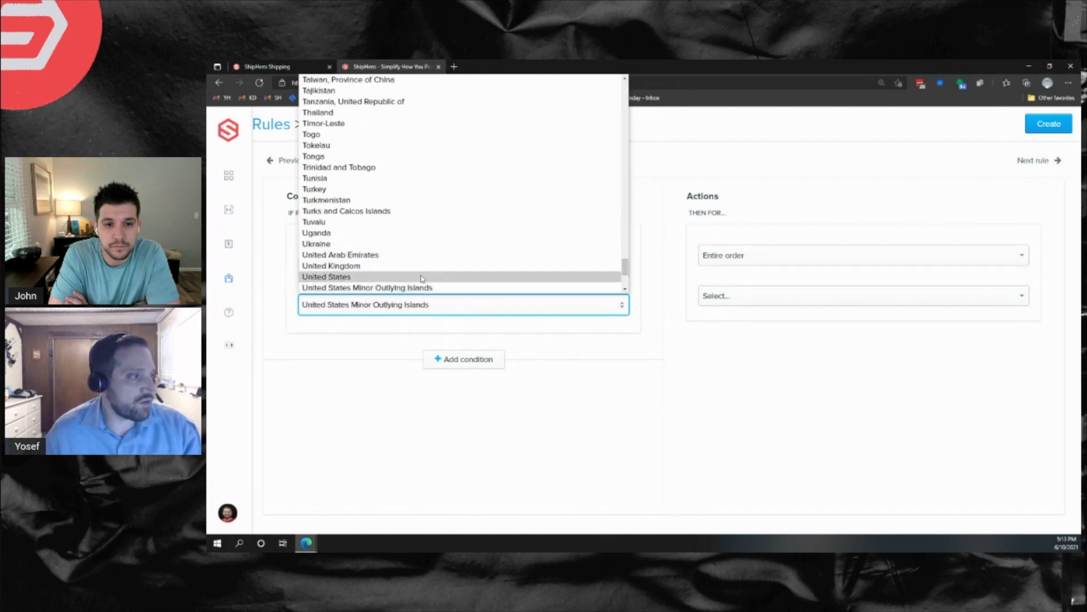
{"action": "left_click", "coordinate": [422, 278]}
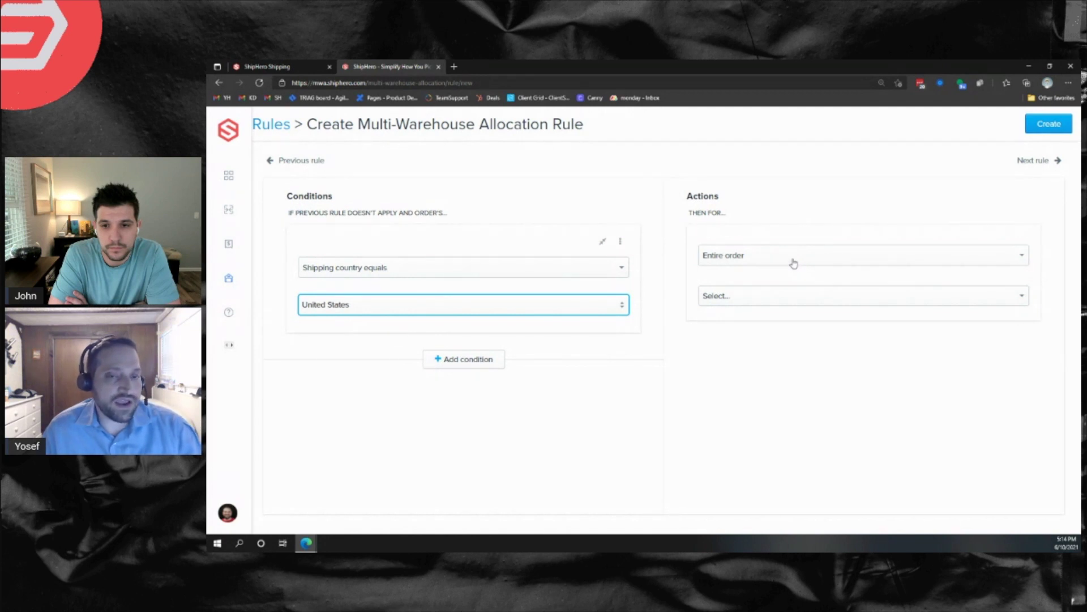
Step: Set the entire-order action to "Allocate from single warehouse and Backorder", keeping it applied to all items
{"action": "left_click", "coordinate": [793, 296]}
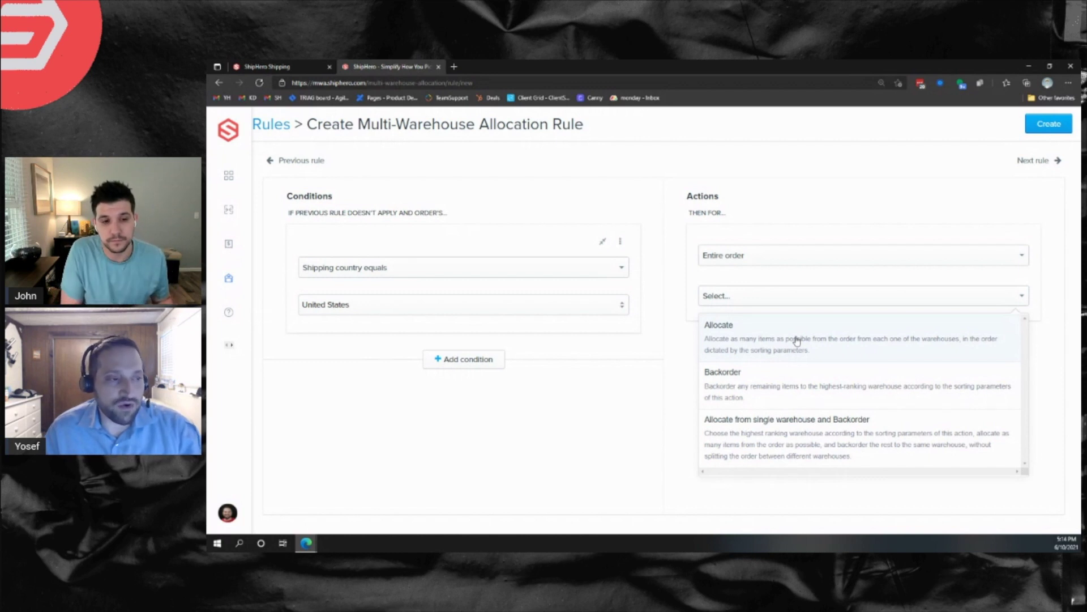
{"action": "left_click", "coordinate": [781, 435]}
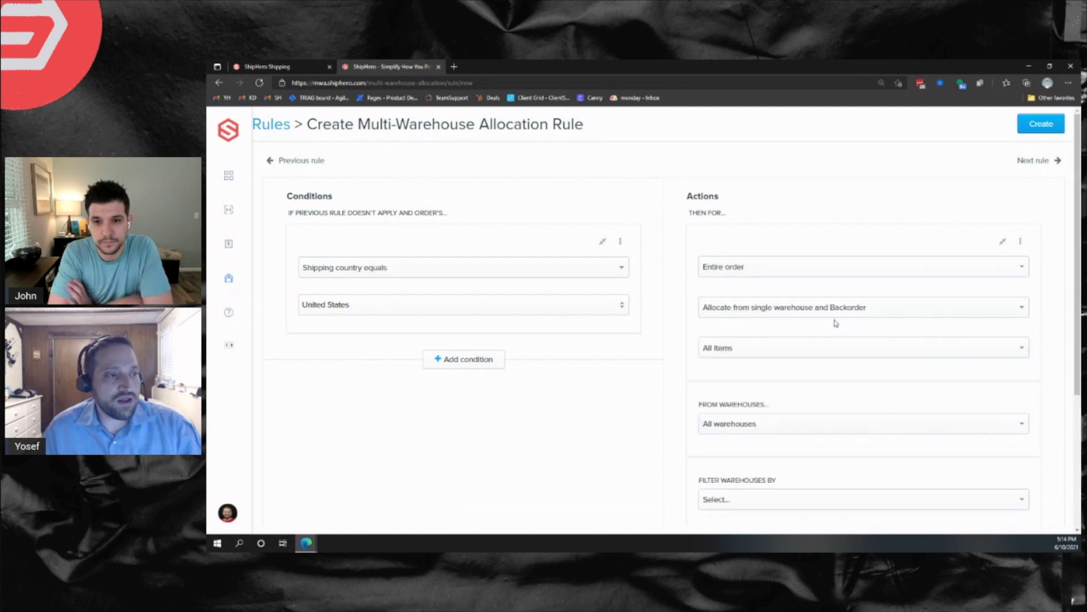
{"action": "scroll", "coordinate": [886, 363], "scroll_direction": "down", "scroll_amount": 1}
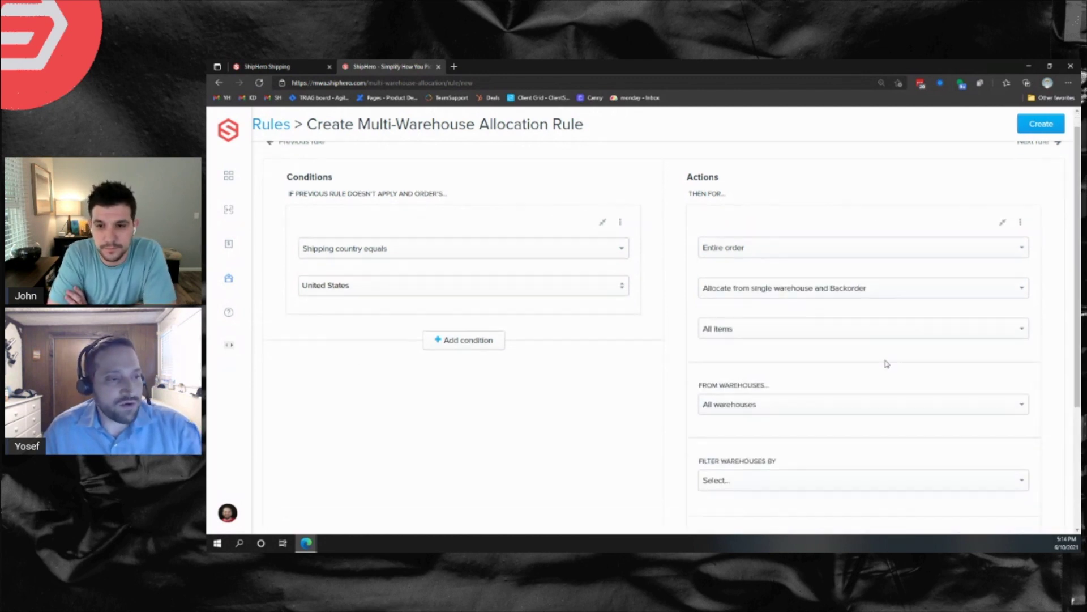
{"action": "scroll", "coordinate": [886, 363], "scroll_direction": "down", "scroll_amount": 1}
{"action": "left_click", "coordinate": [816, 285]}
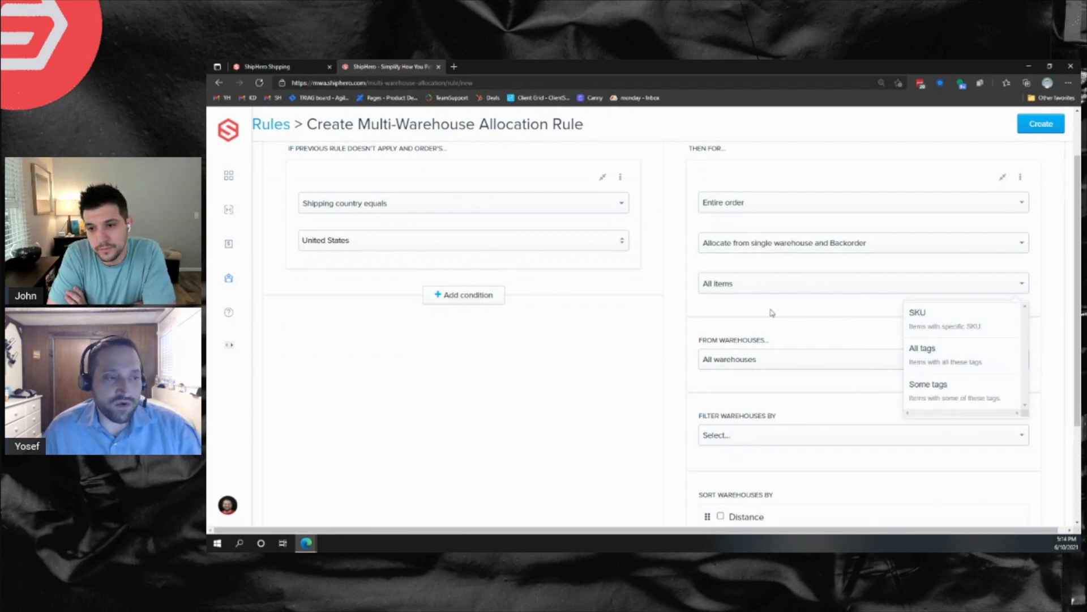
{"action": "left_click", "coordinate": [740, 323]}
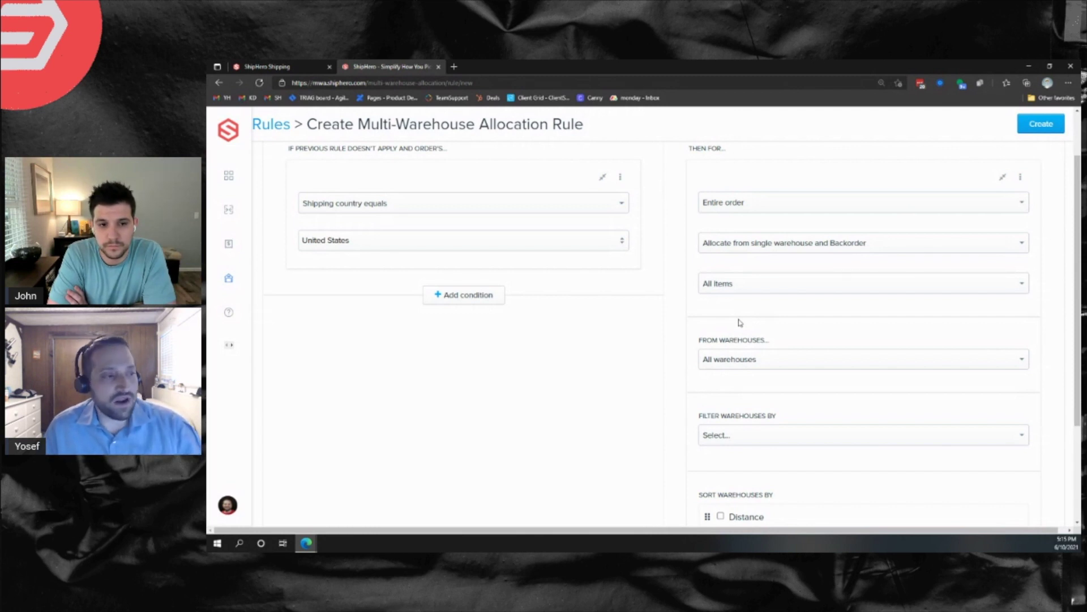
Step: Limit the action's source warehouses to My 3PL Business Primary
{"action": "left_click", "coordinate": [747, 364]}
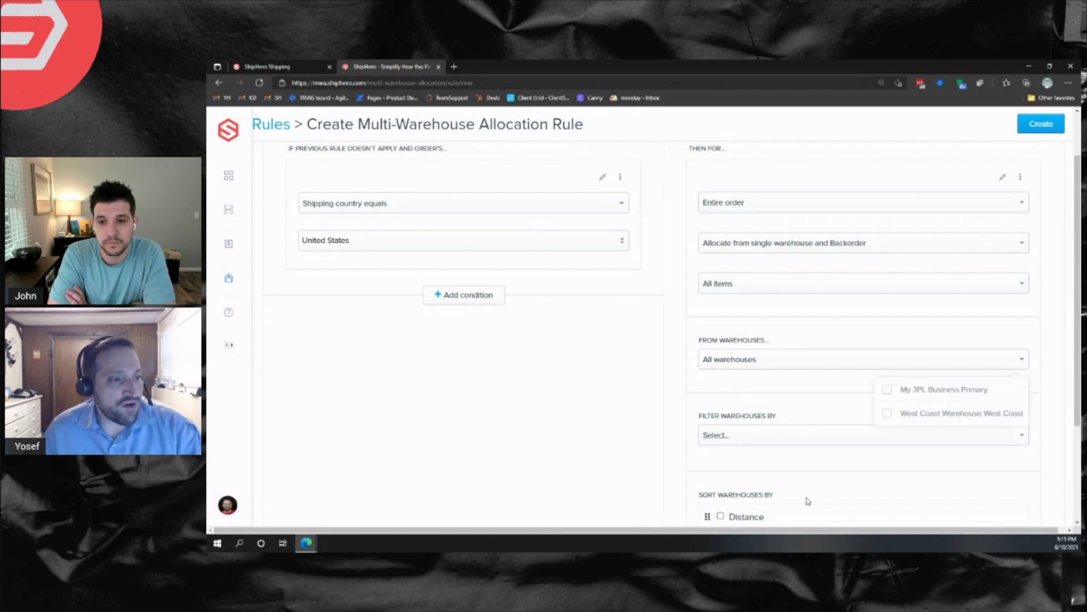
{"action": "left_click", "coordinate": [887, 391]}
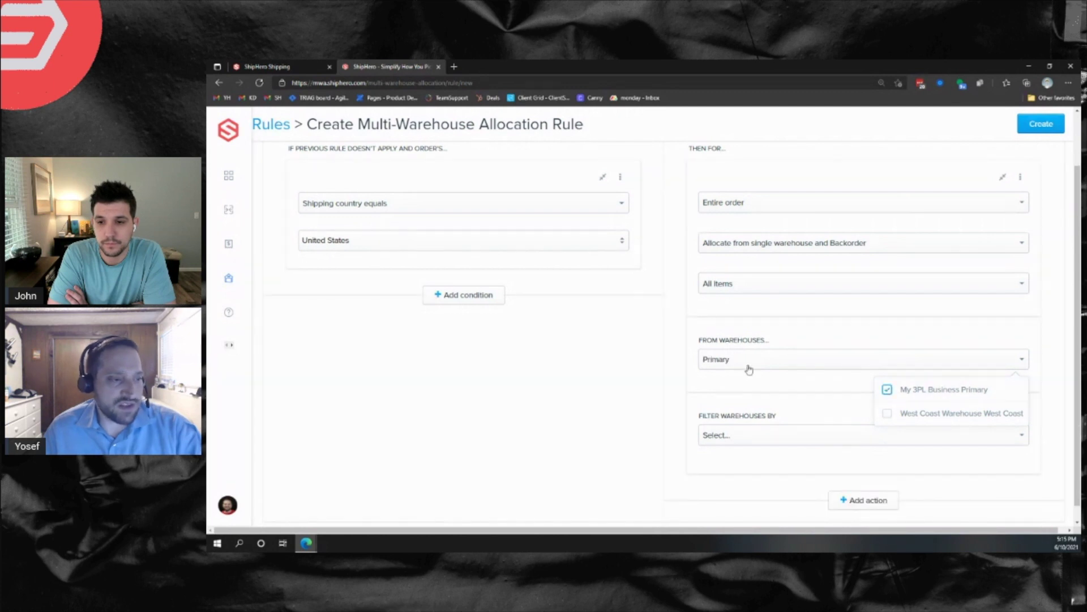
{"action": "left_click", "coordinate": [788, 381]}
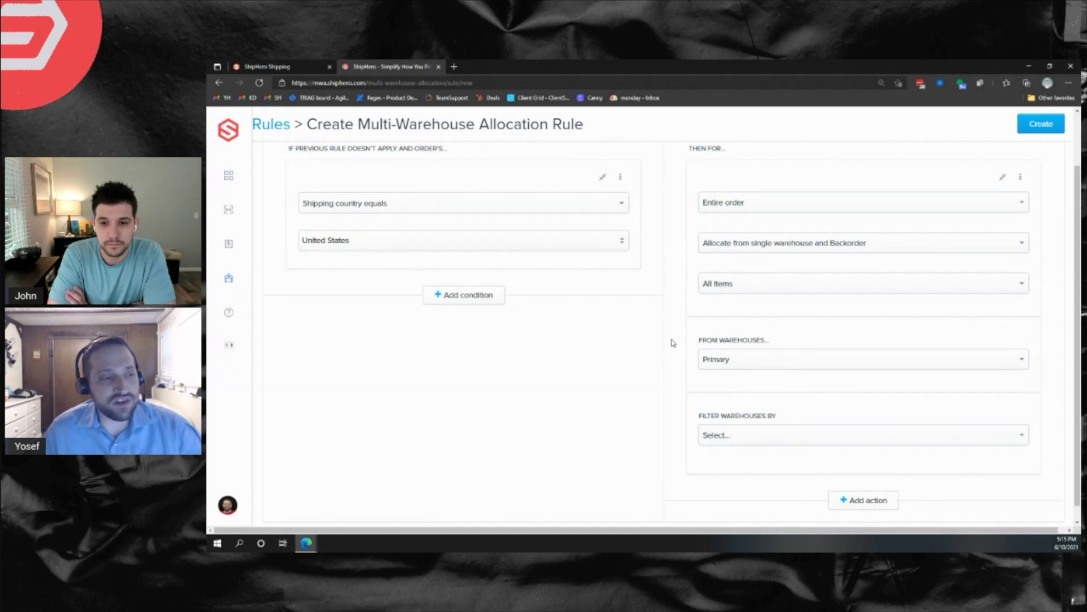
{"action": "scroll", "coordinate": [682, 376], "scroll_direction": "down", "scroll_amount": 1}
{"action": "left_click", "coordinate": [746, 419]}
{"action": "left_click", "coordinate": [720, 461]}
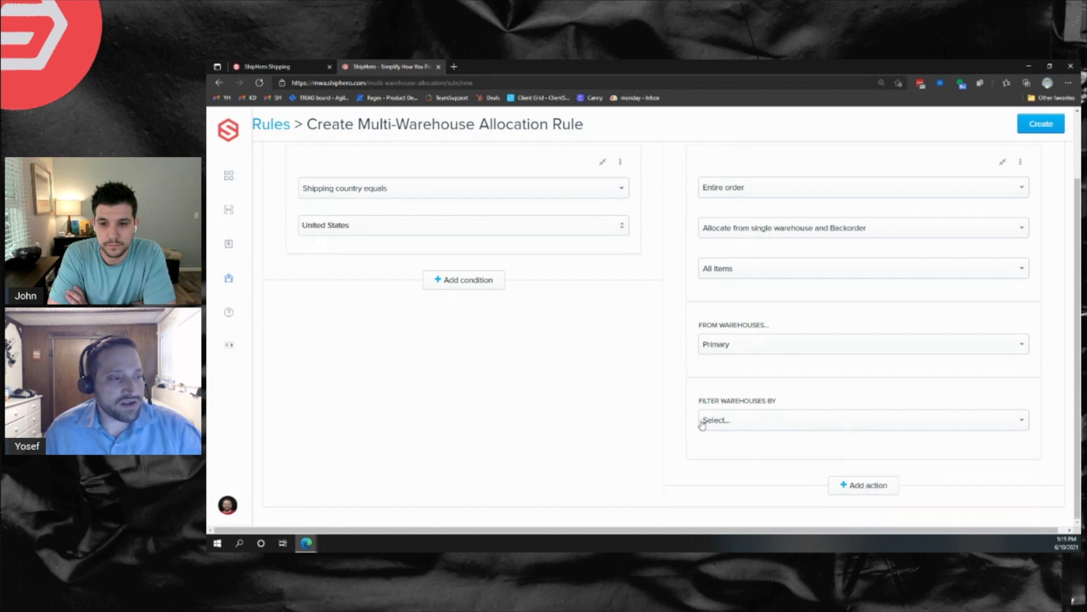
{"action": "left_click", "coordinate": [710, 345]}
{"action": "left_click", "coordinate": [787, 389]}
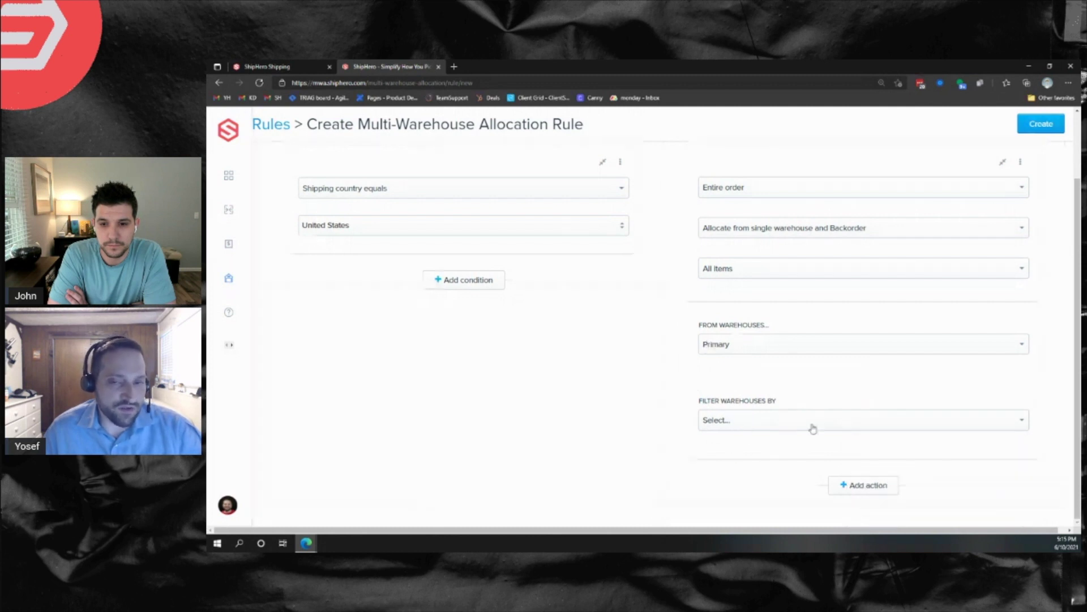
Step: Add the West Coast warehouse to the action's source warehouses alongside Primary
{"action": "left_click", "coordinate": [788, 357]}
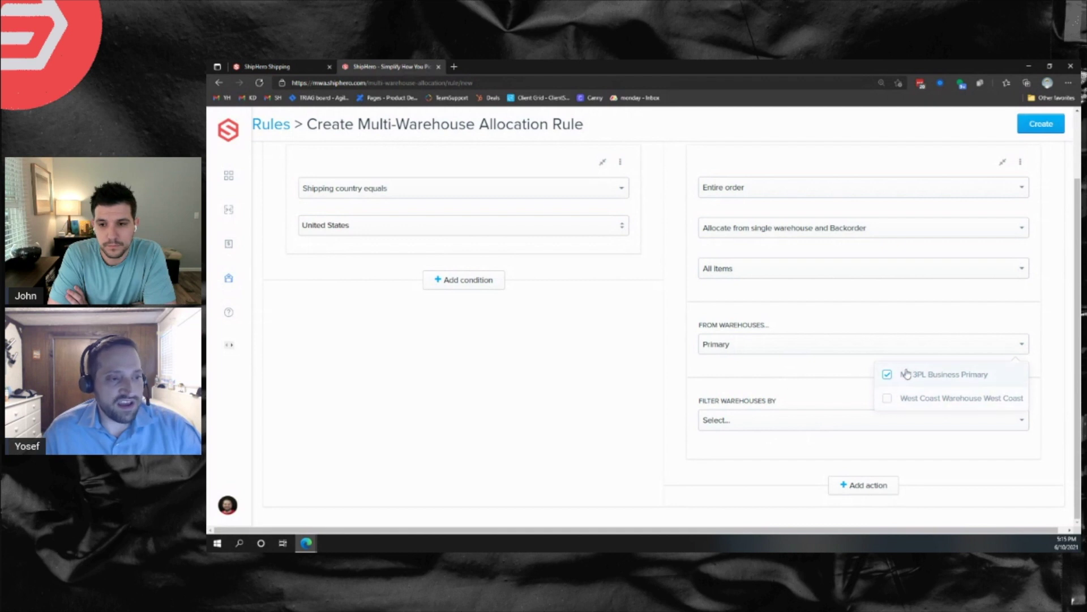
{"action": "left_click", "coordinate": [880, 401]}
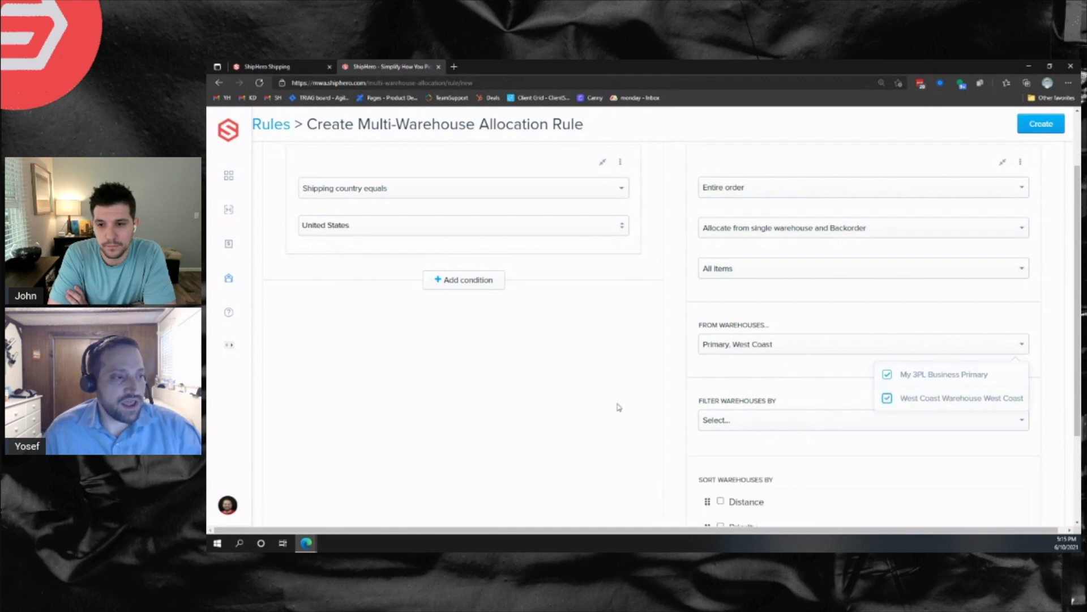
{"action": "scroll", "coordinate": [617, 406], "scroll_direction": "down", "scroll_amount": 2}
{"action": "left_click", "coordinate": [642, 377]}
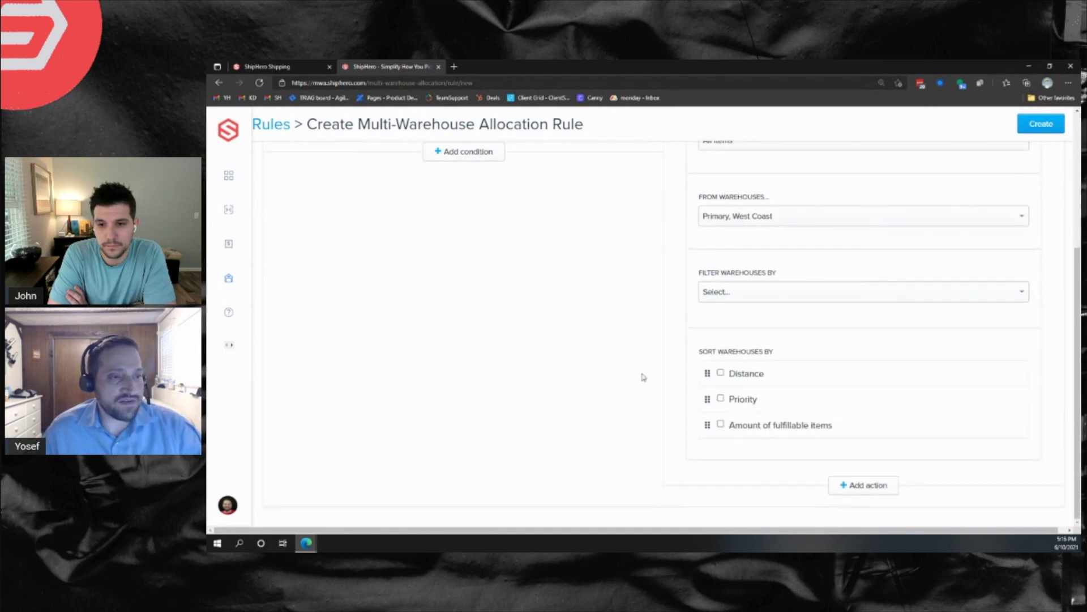
Step: Try filtering the warehouses by "Capacity to fulfill all items" and unset the filter again
{"action": "left_click", "coordinate": [738, 294]}
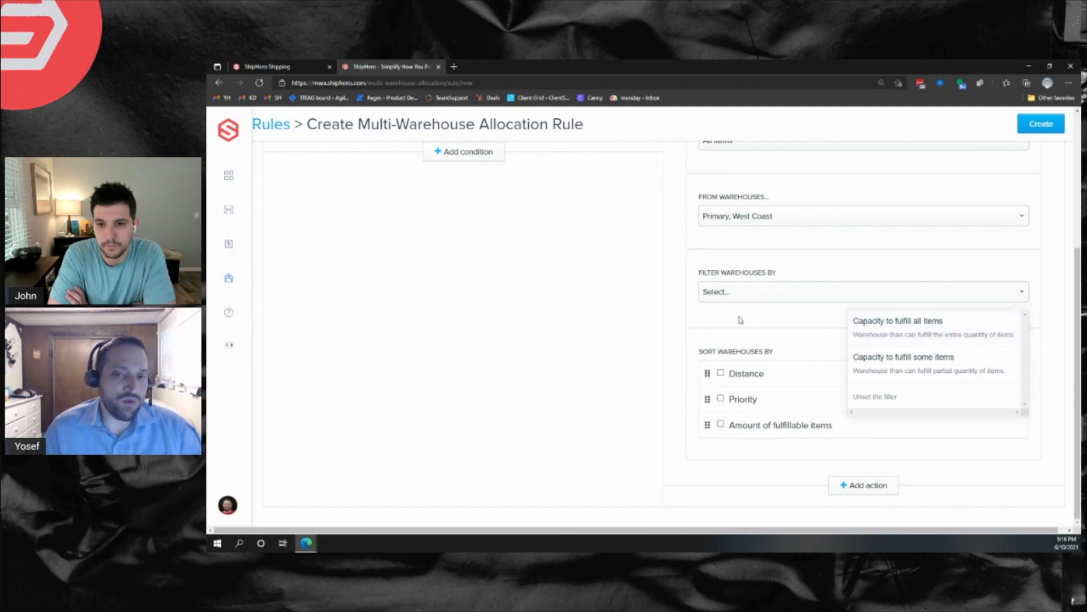
{"action": "left_click", "coordinate": [883, 332]}
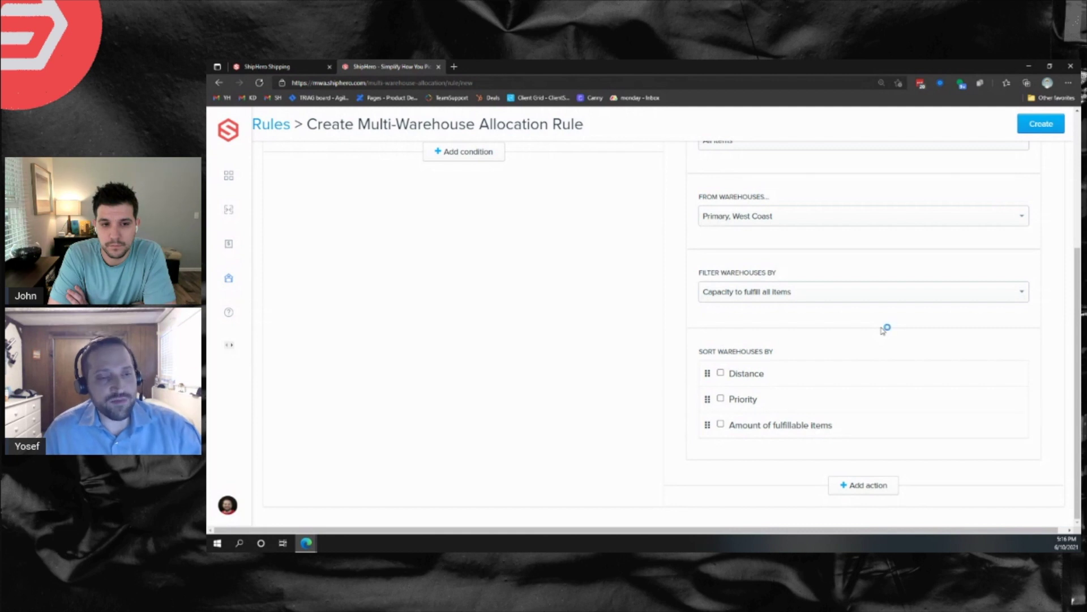
{"action": "left_click", "coordinate": [771, 298]}
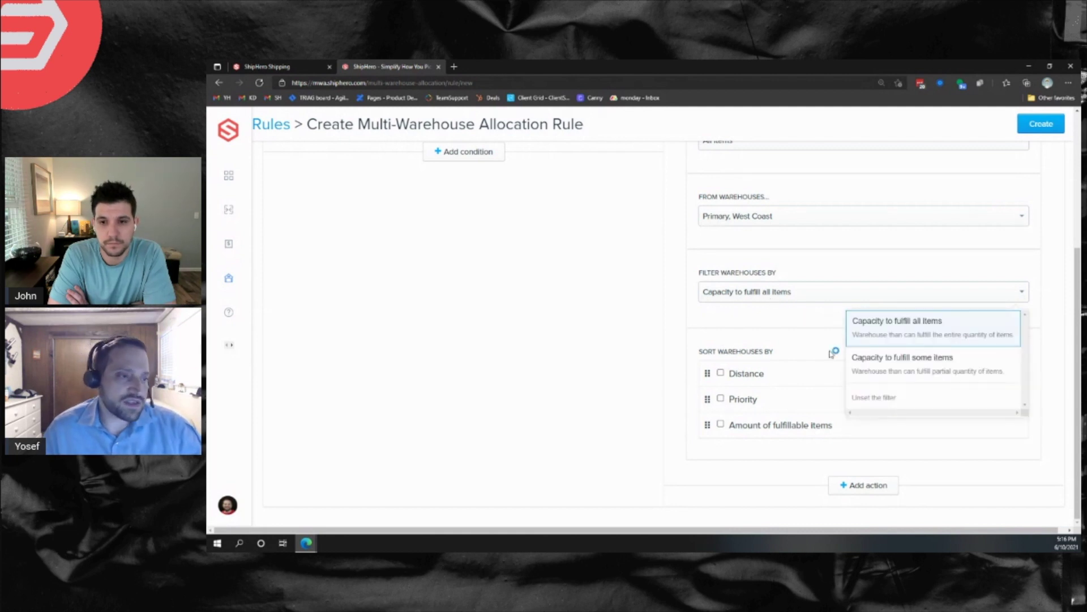
{"action": "left_click", "coordinate": [872, 398]}
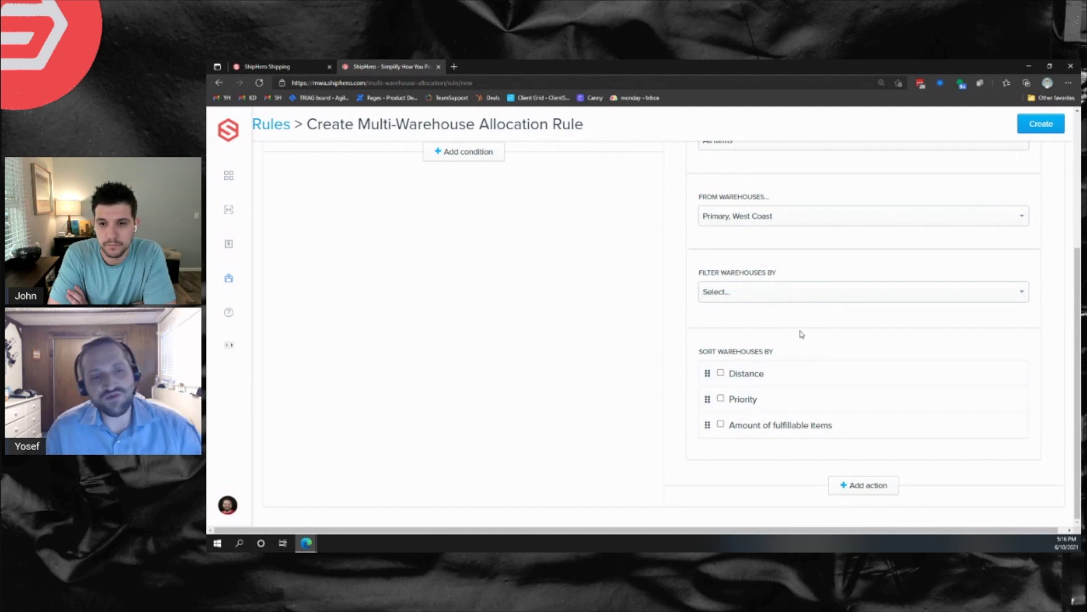
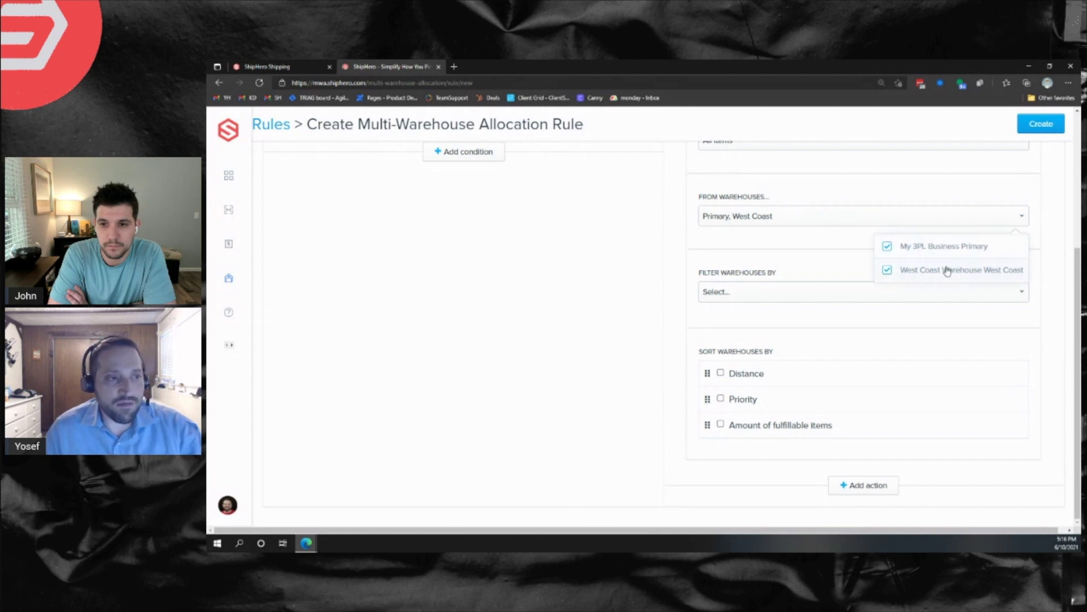
{"action": "left_click", "coordinate": [632, 327]}
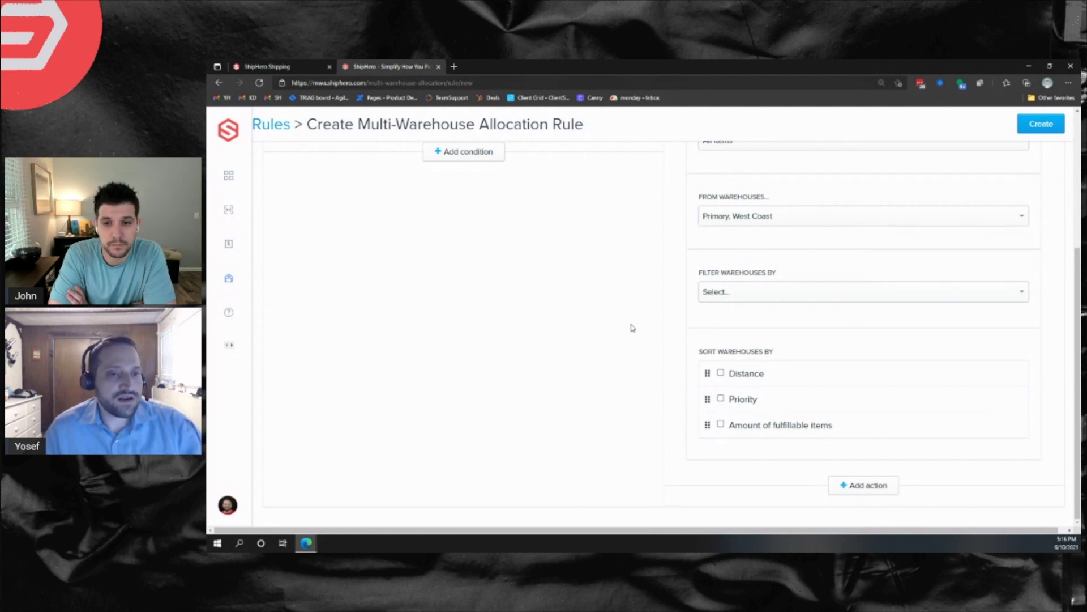
Step: Enable Distance, Priority and Amount of fulfillable items as warehouse sorting criteria, and move Amount of fulfillable items to first place
{"action": "left_click", "coordinate": [721, 374]}
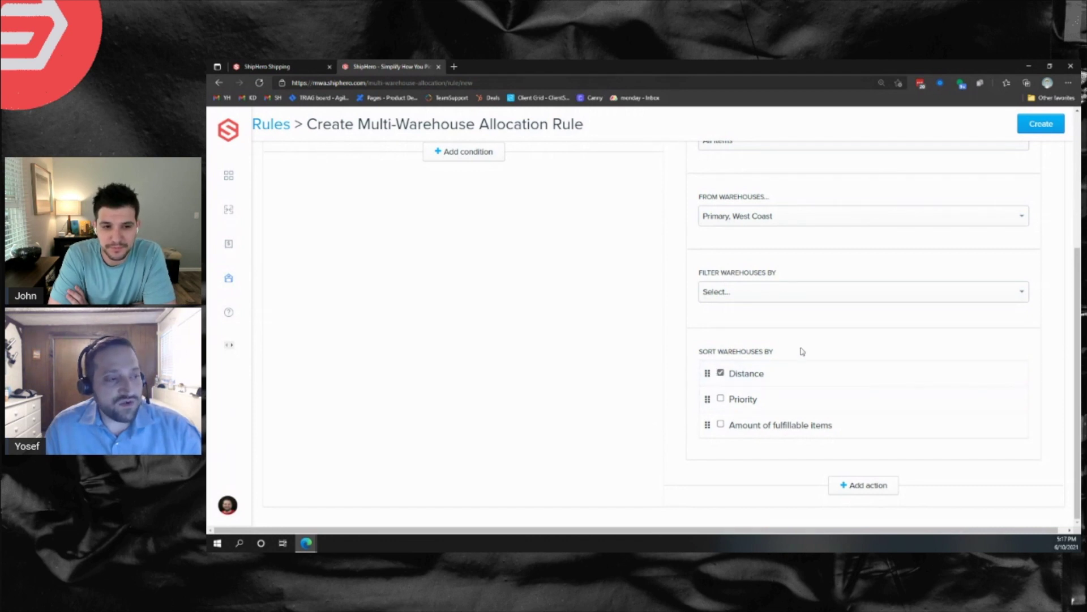
{"action": "left_click", "coordinate": [721, 399]}
{"action": "left_click", "coordinate": [937, 400]}
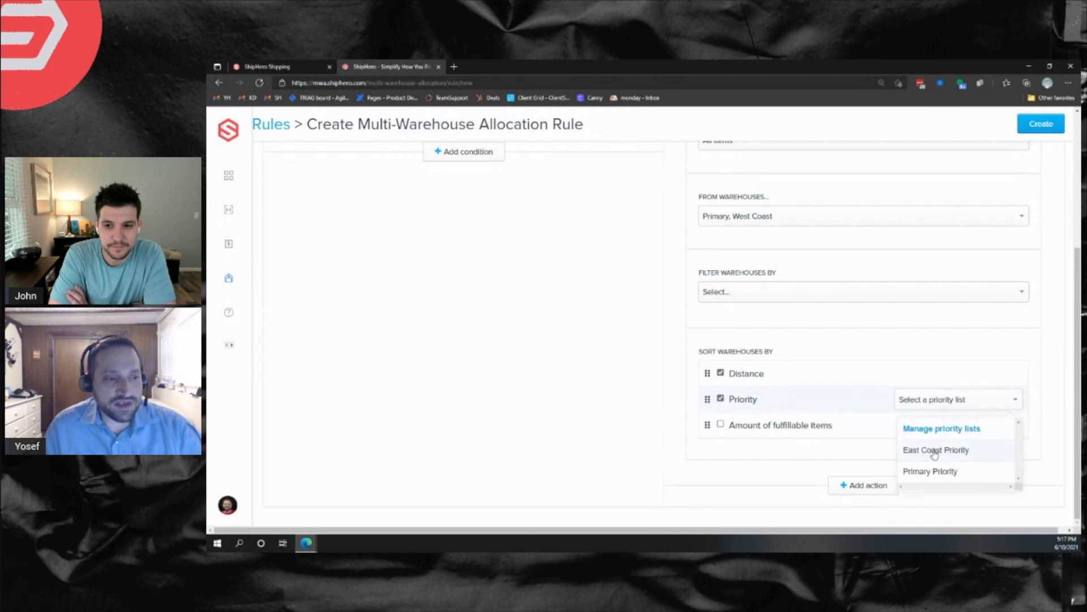
{"action": "left_click", "coordinate": [642, 378]}
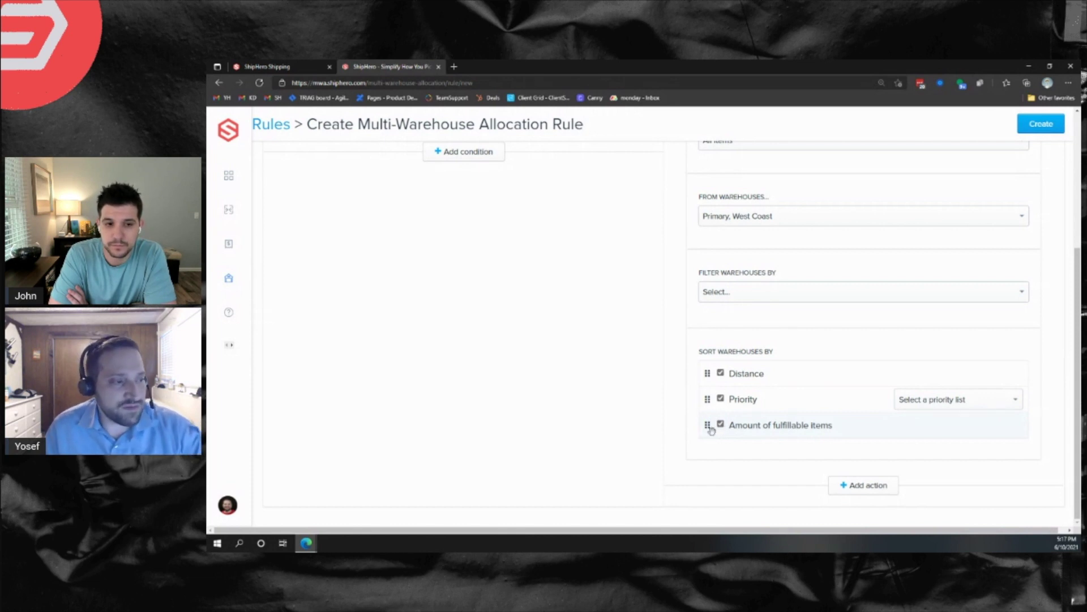
{"action": "left_click_drag", "start_coordinate": [707, 425], "coordinate": [711, 380]}
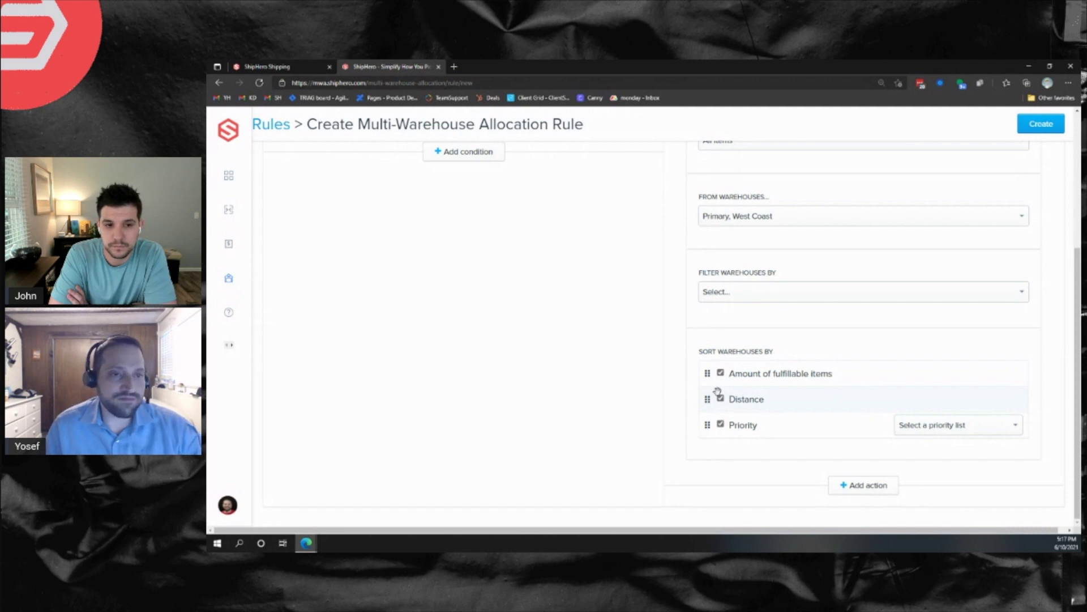
{"action": "left_click", "coordinate": [720, 399]}
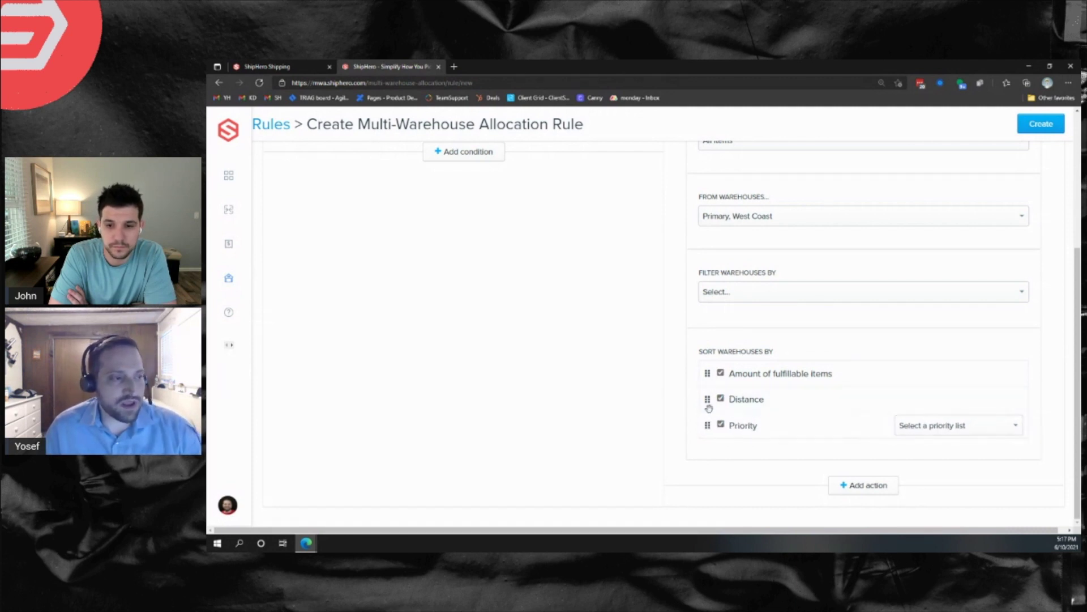
Step: Move Distance above Amount of fulfillable items in the action's warehouse sorting order
{"action": "mouse_move", "coordinate": [707, 397]}
{"action": "left_mouse_down"}
{"action": "mouse_move", "coordinate": [707, 374]}
{"action": "mouse_move", "coordinate": [707, 397]}
{"action": "left_mouse_up"}
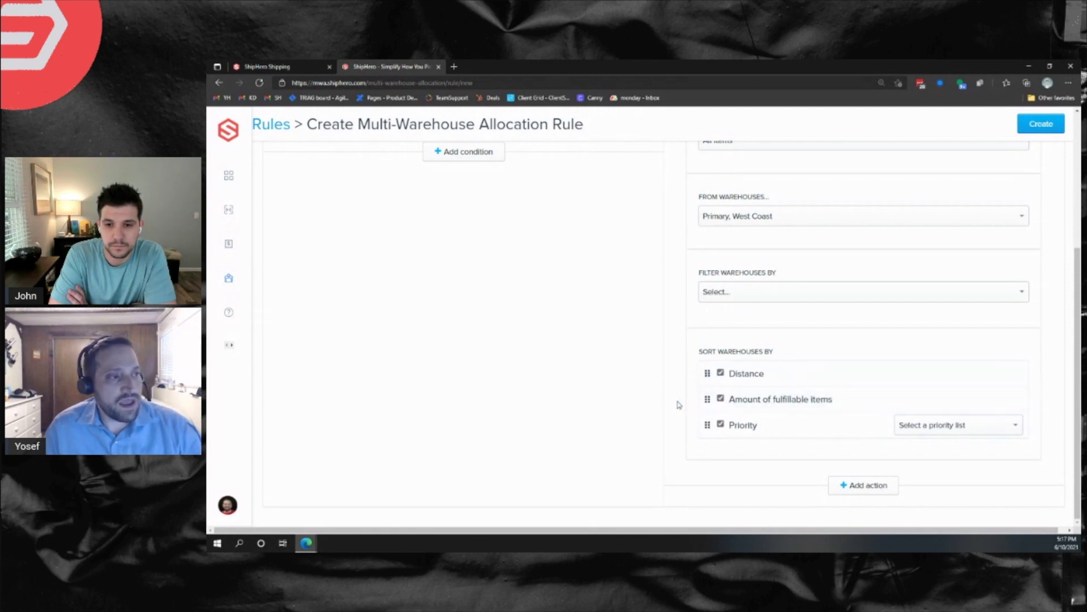
{"action": "scroll", "coordinate": [691, 368], "scroll_direction": "up", "scroll_amount": 3}
{"action": "scroll", "coordinate": [680, 323], "scroll_direction": "down", "scroll_amount": 3}
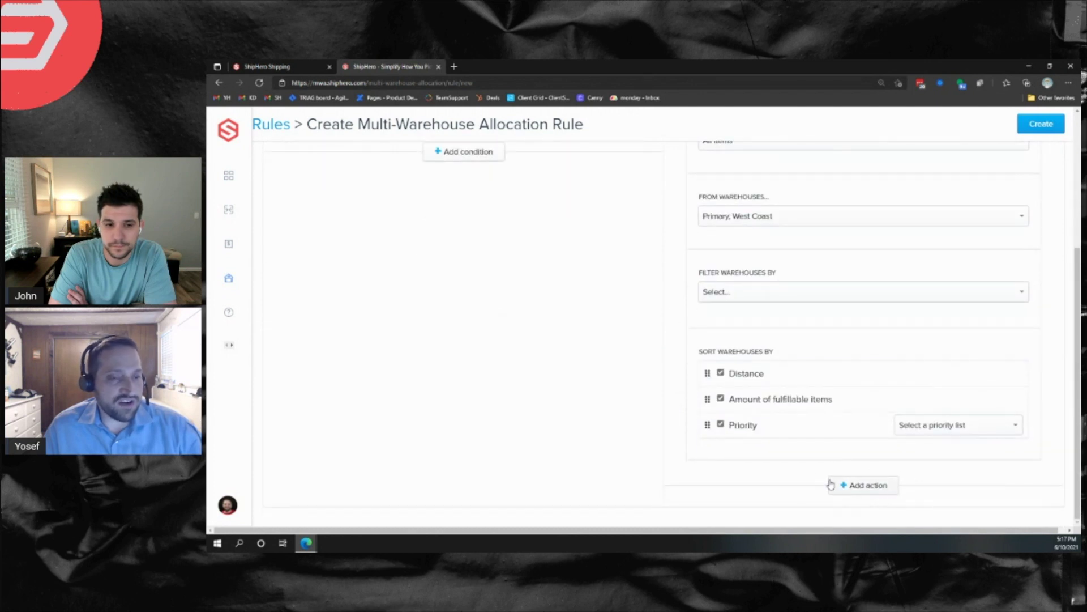
Step: Change the entire-order action from single-warehouse allocation with backorder to Allocate
{"action": "scroll", "coordinate": [824, 467], "scroll_direction": "up", "scroll_amount": 3}
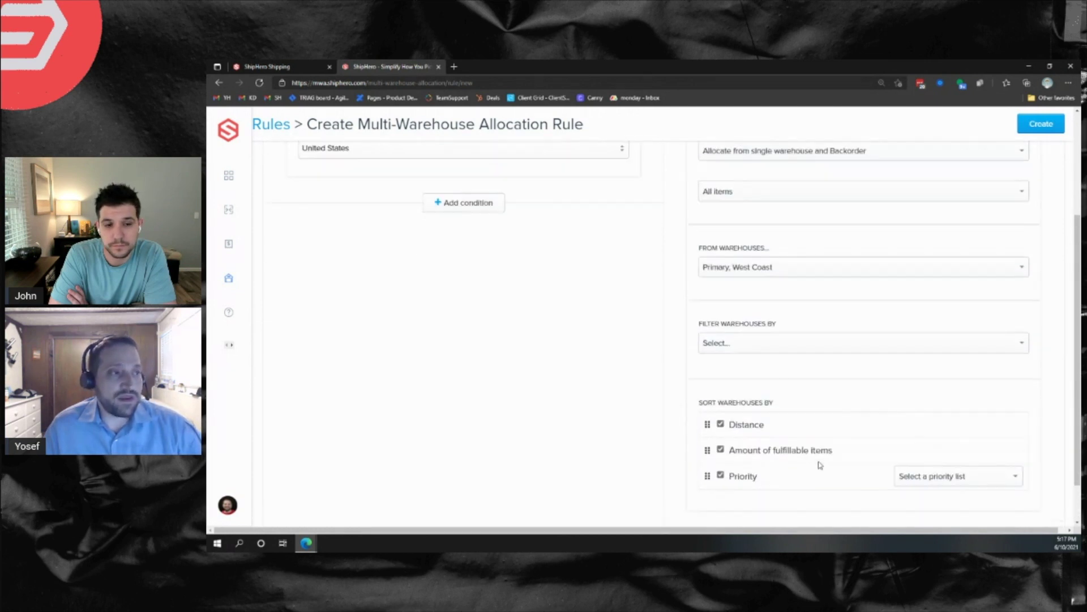
{"action": "left_click", "coordinate": [801, 309]}
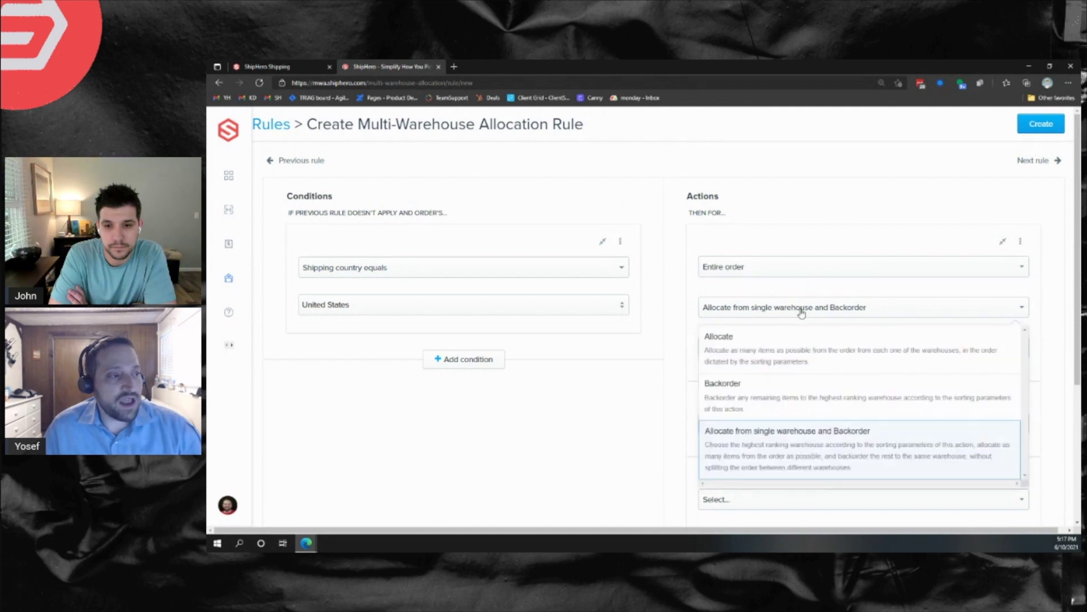
{"action": "left_click", "coordinate": [801, 363]}
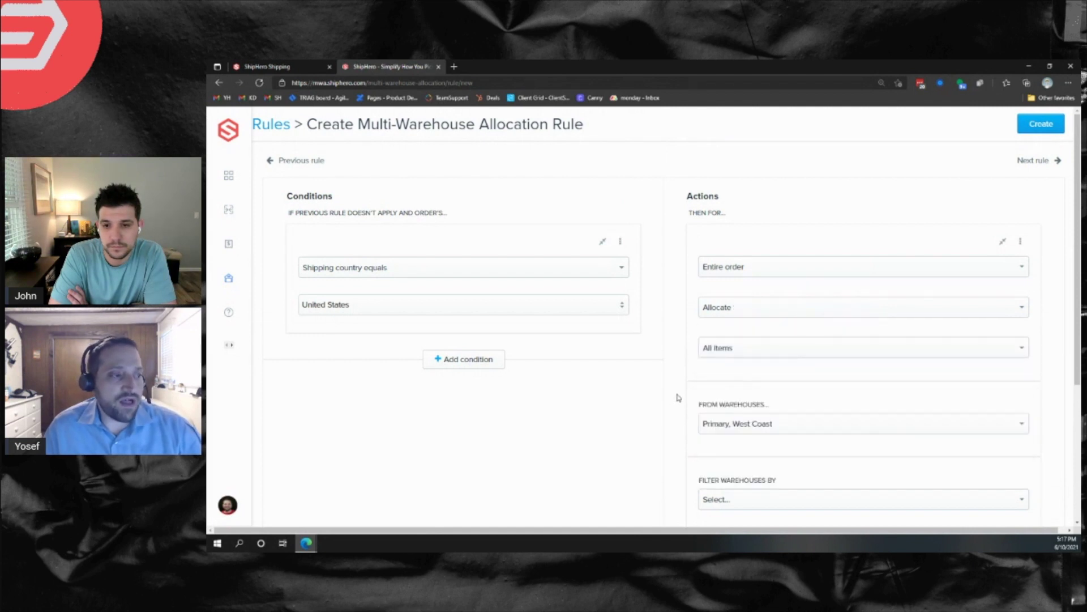
{"action": "scroll", "coordinate": [691, 371], "scroll_direction": "down", "scroll_amount": 3}
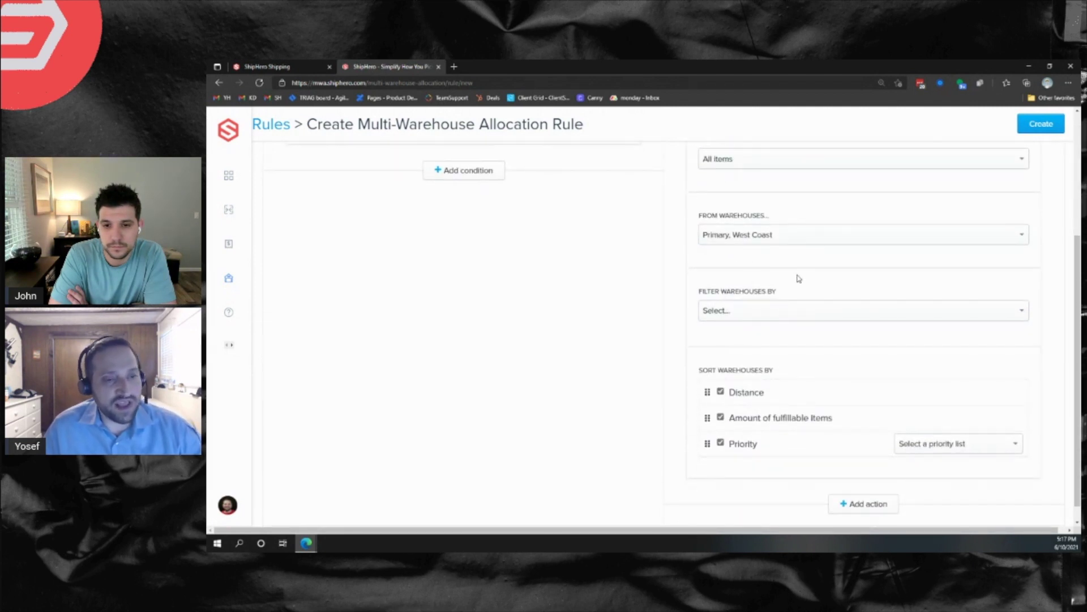
{"action": "scroll", "coordinate": [815, 385], "scroll_direction": "down", "scroll_amount": 1}
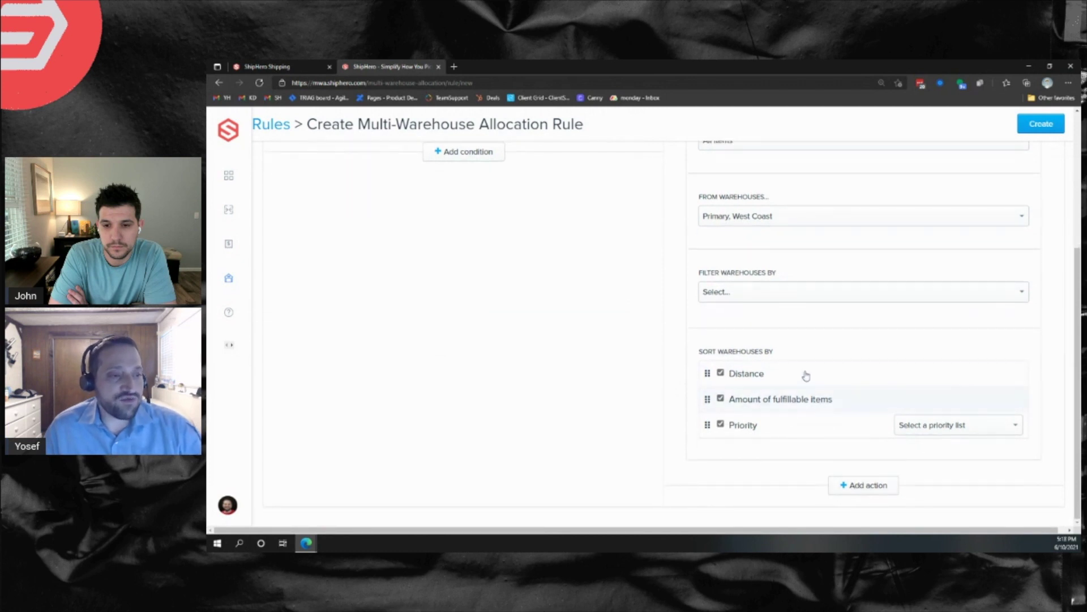
Step: Add a second action to the rule that applies to Each SKU and uses Allocate
{"action": "left_click", "coordinate": [848, 486]}
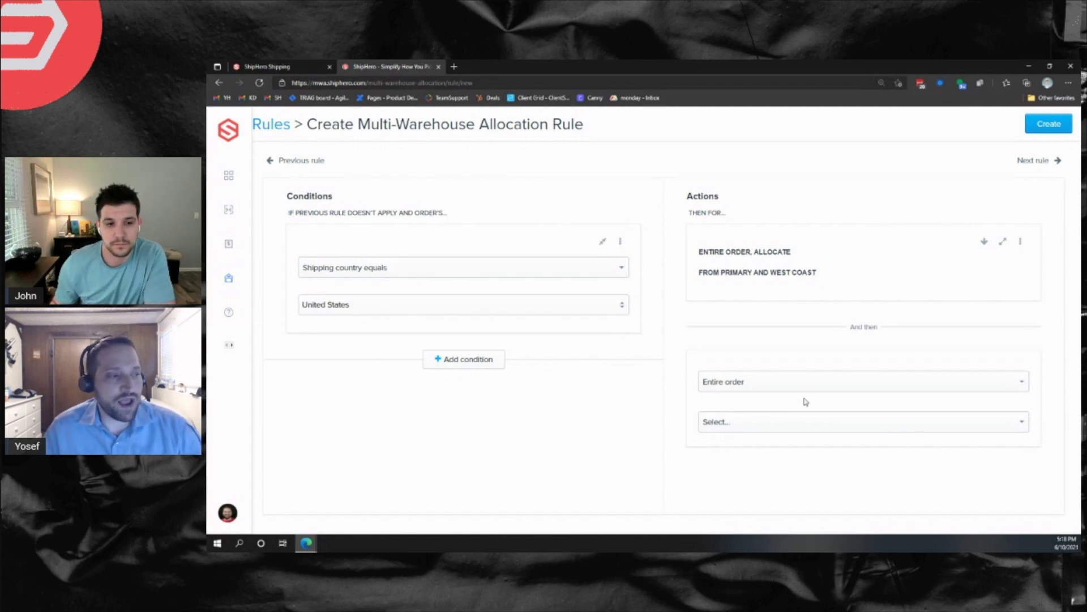
{"action": "left_click", "coordinate": [796, 381]}
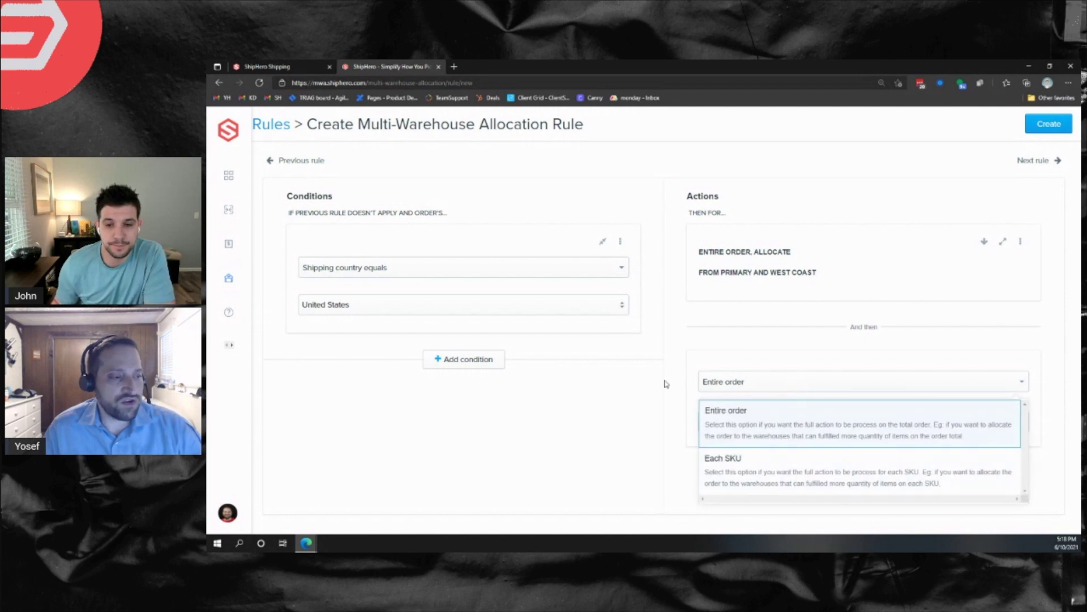
{"action": "left_click", "coordinate": [792, 475]}
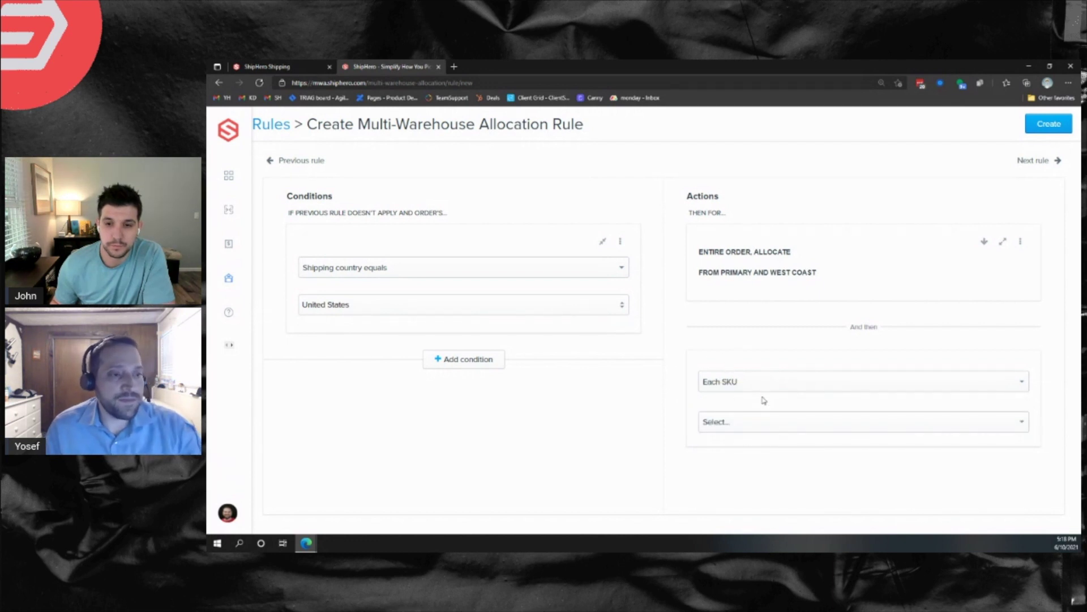
{"action": "left_click", "coordinate": [753, 431]}
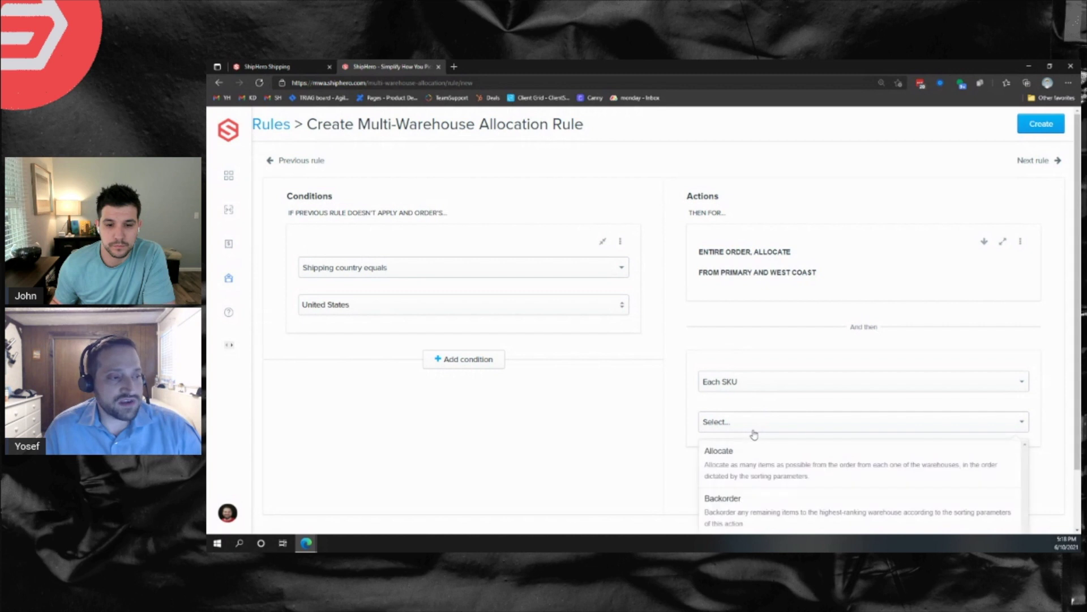
{"action": "left_click", "coordinate": [748, 479]}
{"action": "scroll", "coordinate": [733, 417], "scroll_direction": "down", "scroll_amount": 3}
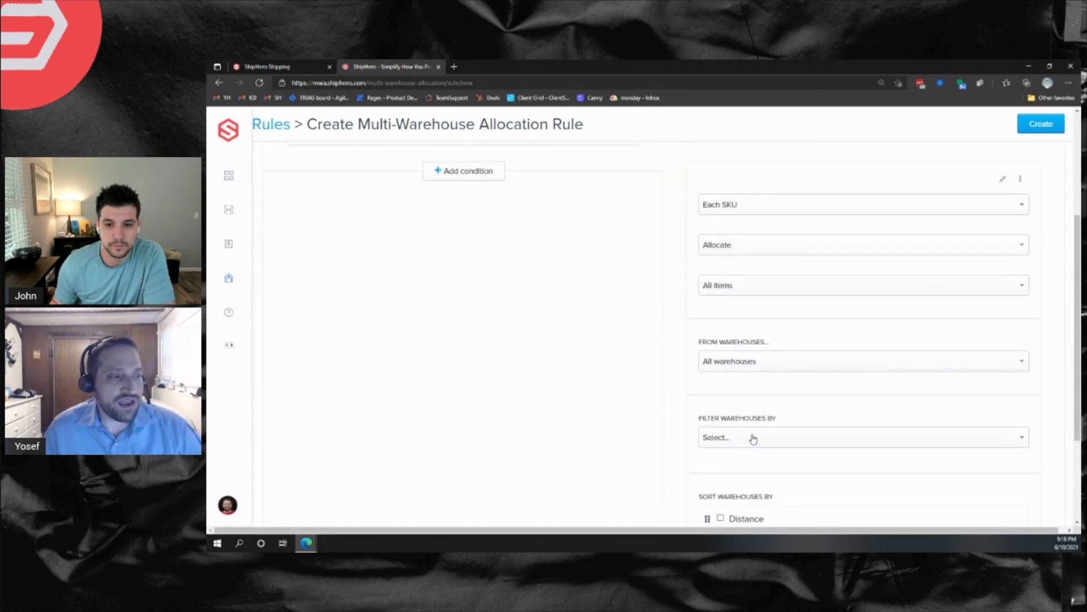
Step: Review the second action's scope, source warehouse and sorting options alongside the first action
{"action": "left_click", "coordinate": [733, 371]}
{"action": "scroll", "coordinate": [821, 437], "scroll_direction": "down", "scroll_amount": 3}
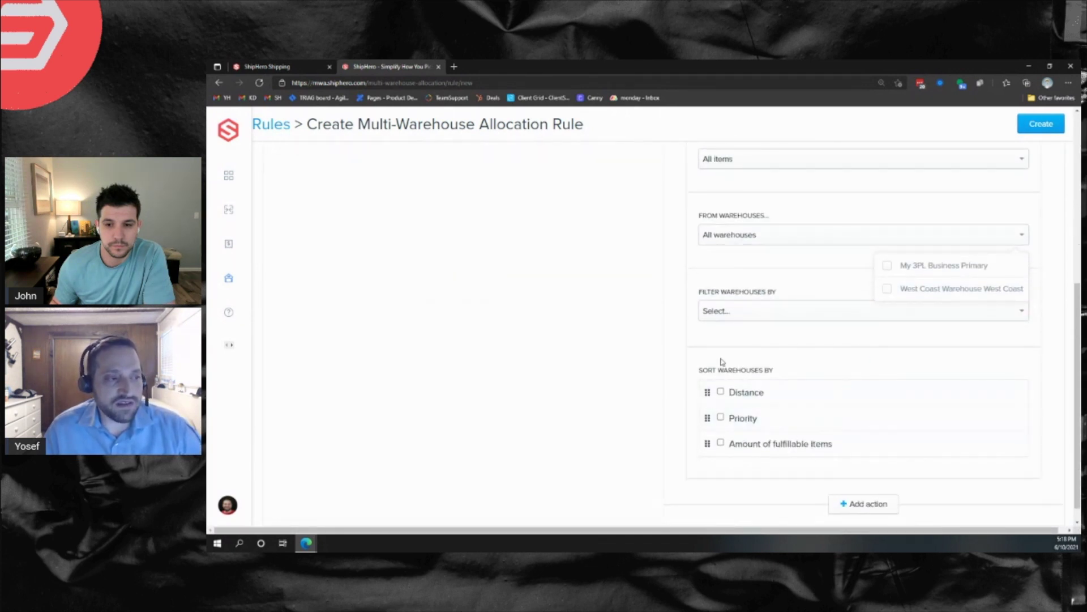
{"action": "scroll", "coordinate": [621, 364], "scroll_direction": "up", "scroll_amount": 1}
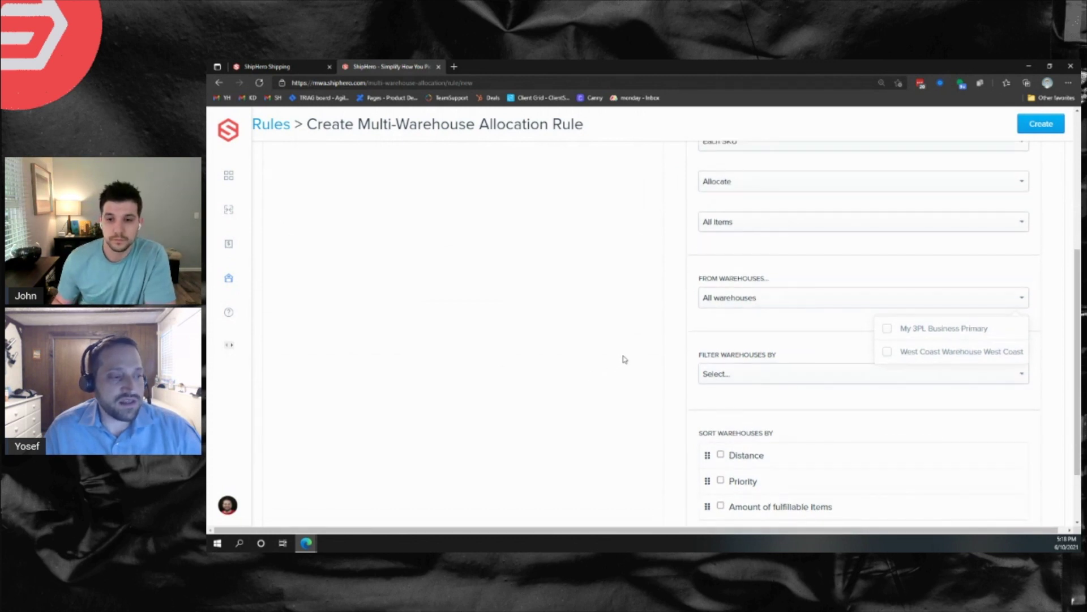
{"action": "scroll", "coordinate": [625, 359], "scroll_direction": "up", "scroll_amount": 2}
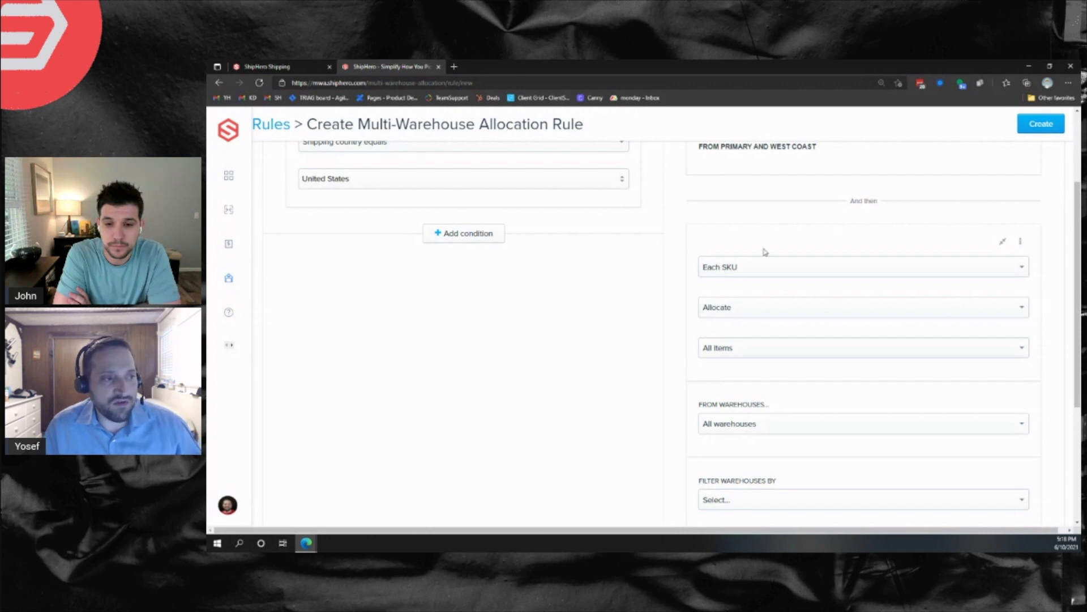
{"action": "left_click", "coordinate": [767, 273]}
{"action": "left_click", "coordinate": [586, 354]}
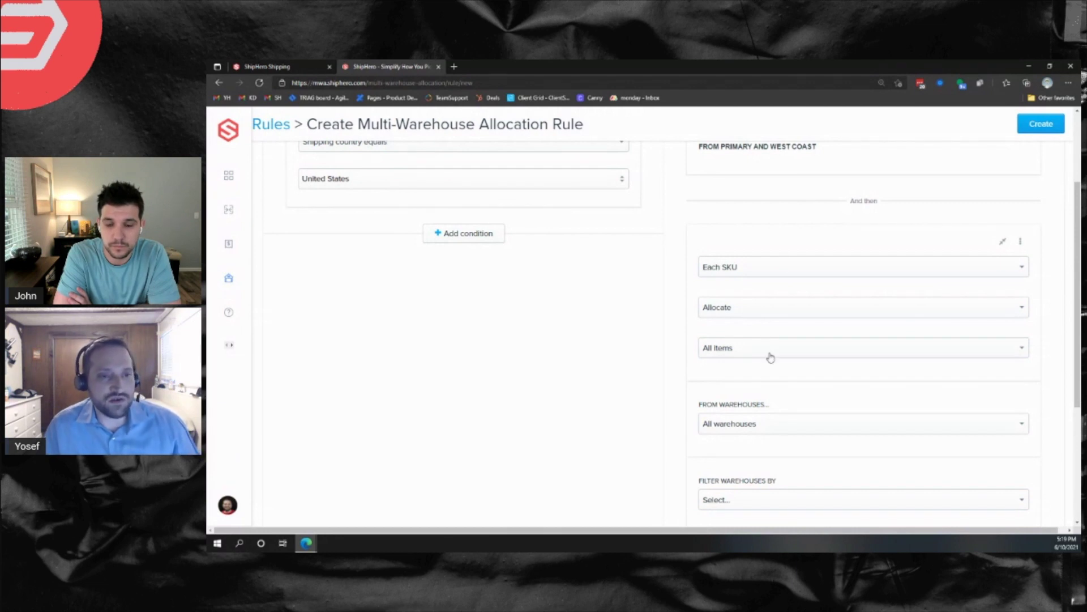
{"action": "scroll", "coordinate": [782, 354], "scroll_direction": "down", "scroll_amount": 4}
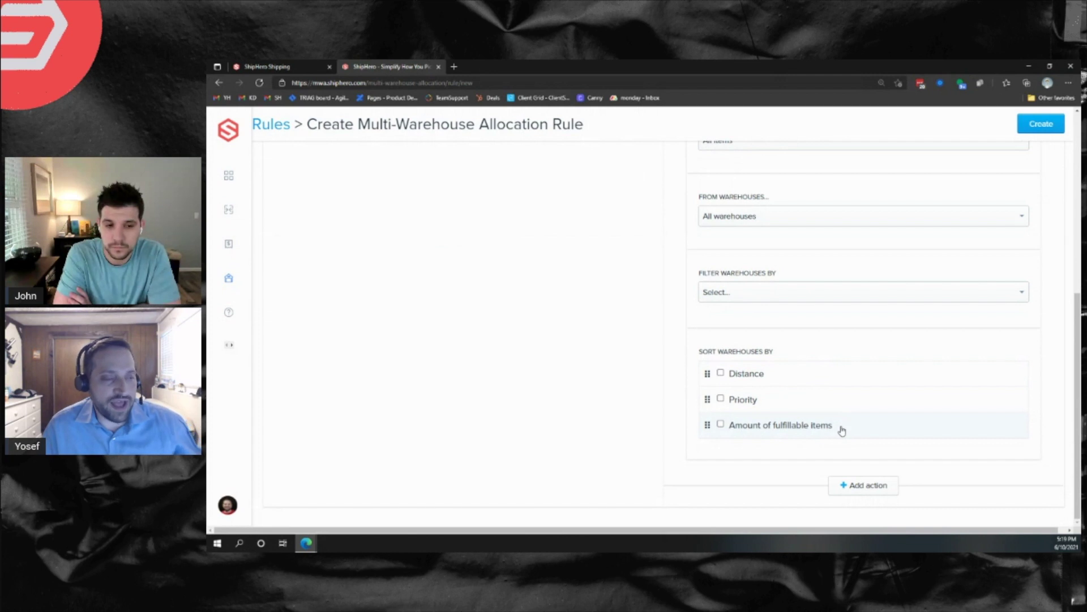
{"action": "scroll", "coordinate": [832, 427], "scroll_direction": "up", "scroll_amount": 6}
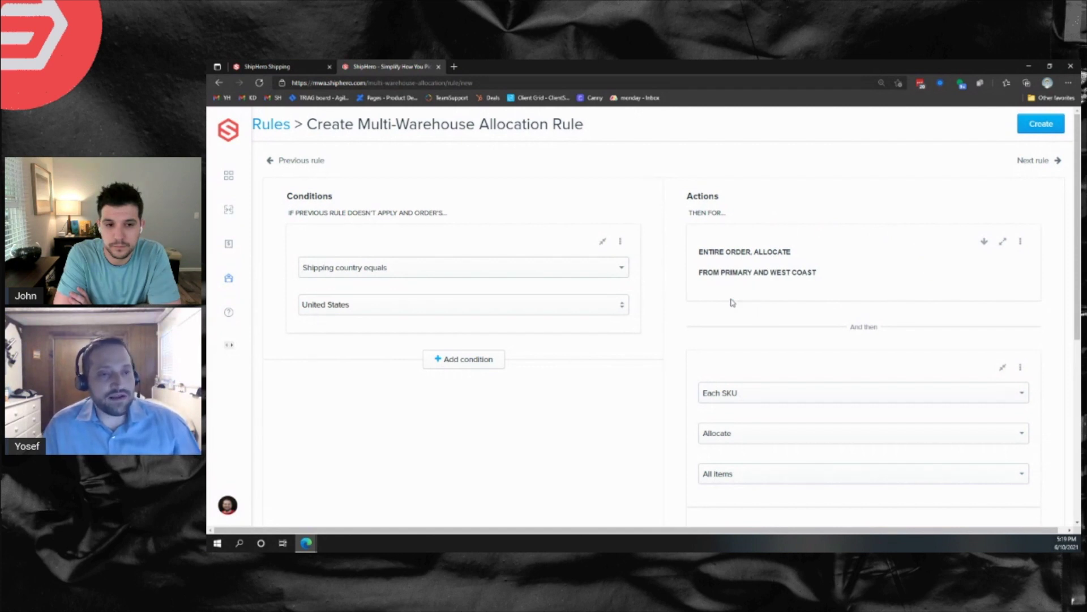
{"action": "scroll", "coordinate": [737, 309], "scroll_direction": "down", "scroll_amount": 2}
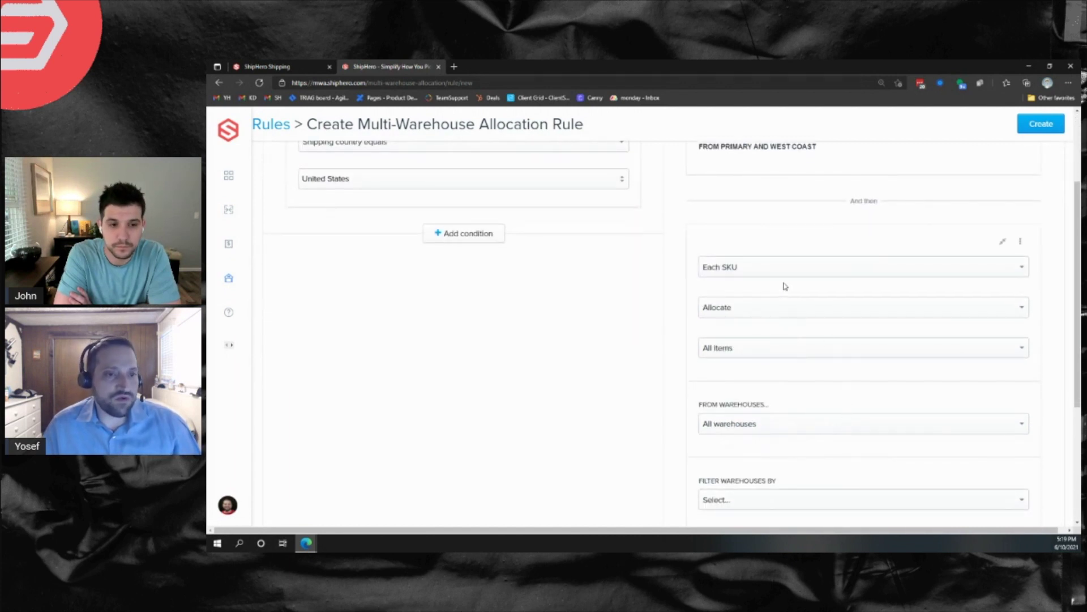
{"action": "scroll", "coordinate": [785, 286], "scroll_direction": "up", "scroll_amount": 2}
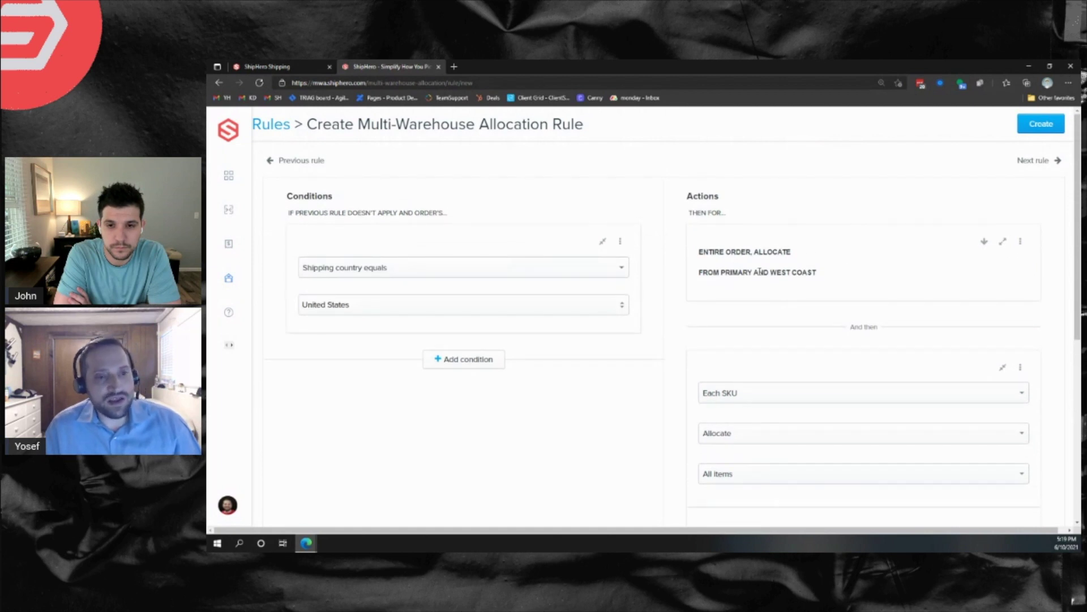
{"action": "scroll", "coordinate": [762, 356], "scroll_direction": "down", "scroll_amount": 1}
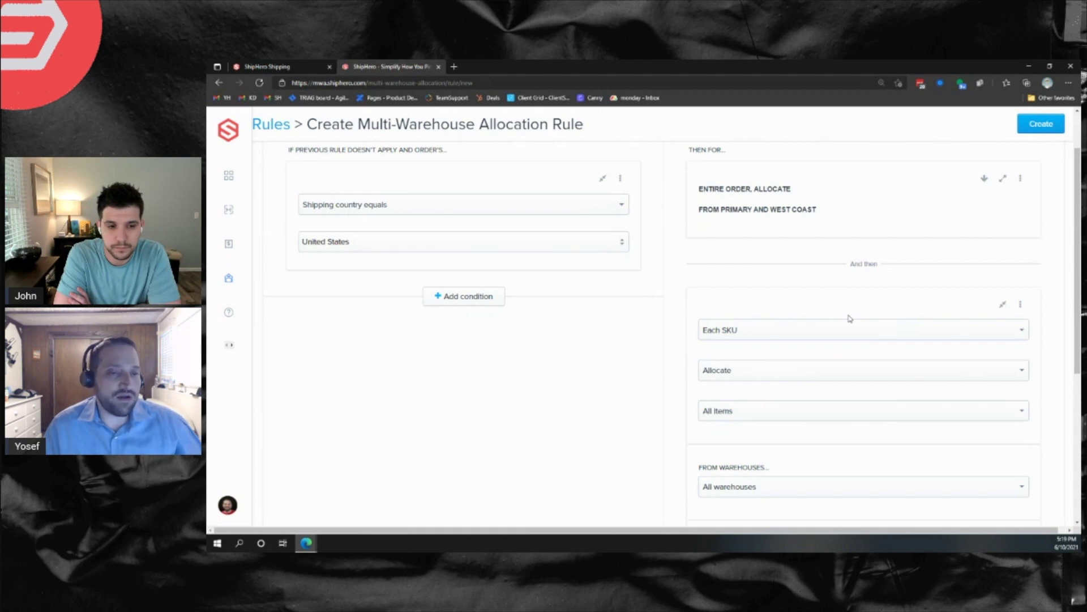
{"action": "scroll", "coordinate": [848, 320], "scroll_direction": "up", "scroll_amount": 1}
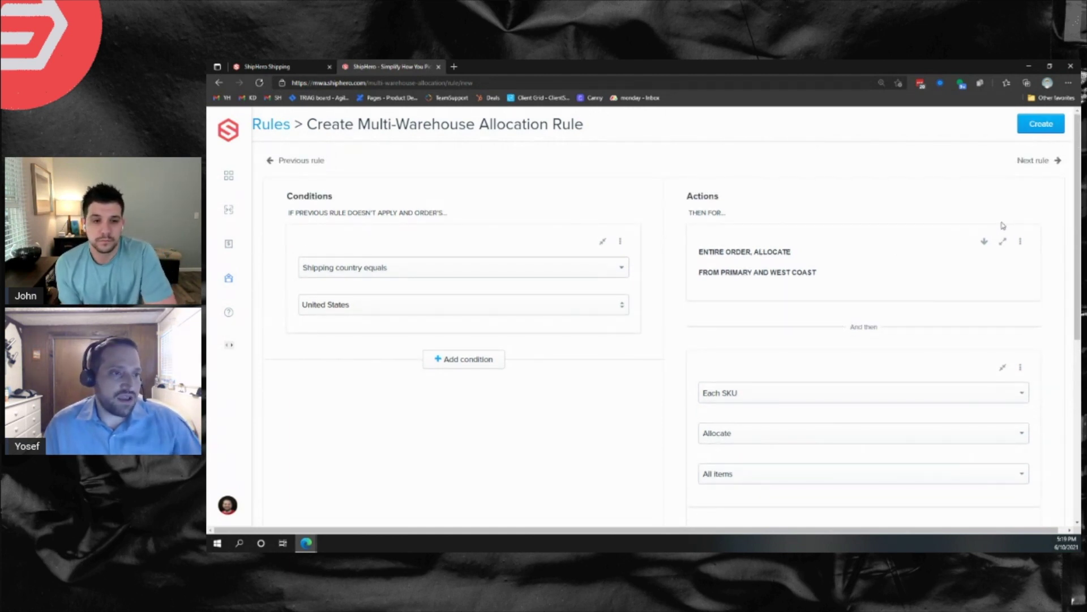
Step: Change the first action's scope to Each SKU and limit its items to the SKU sku123
{"action": "left_click", "coordinate": [1003, 241]}
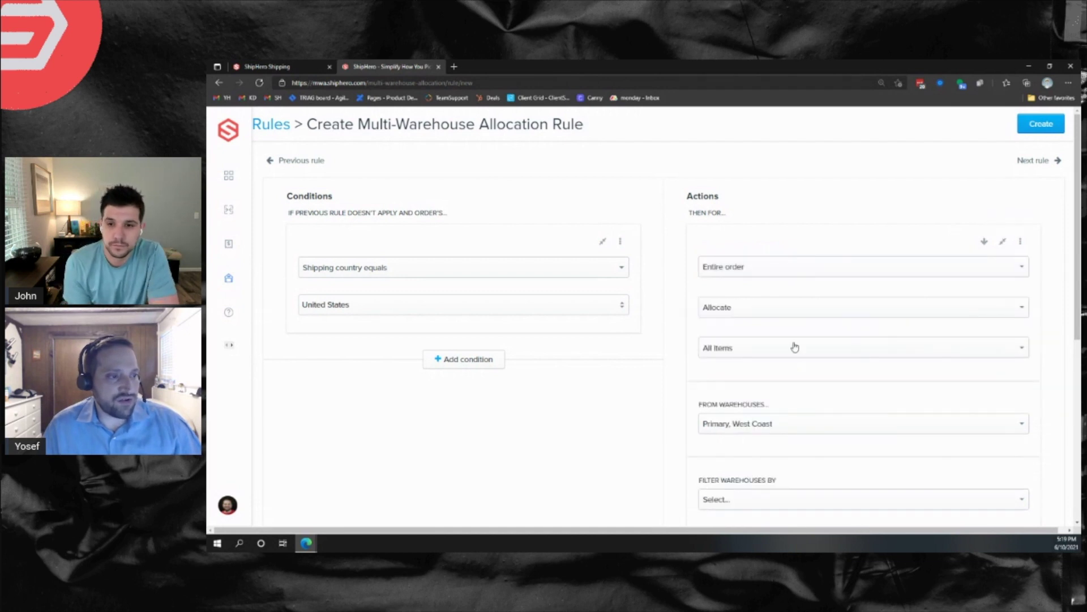
{"action": "left_click", "coordinate": [795, 347]}
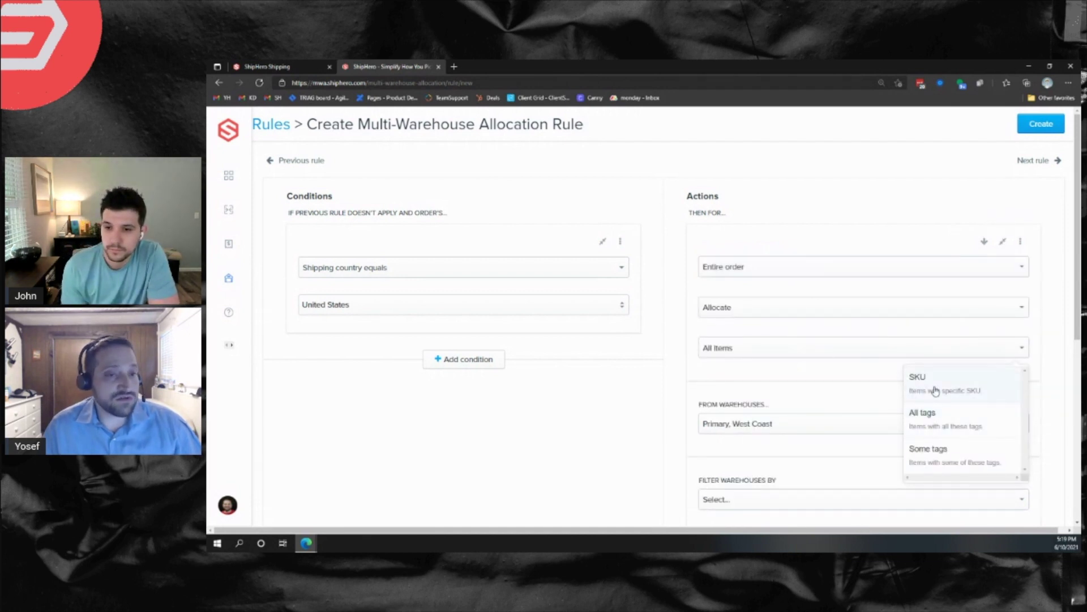
{"action": "left_click", "coordinate": [935, 391]}
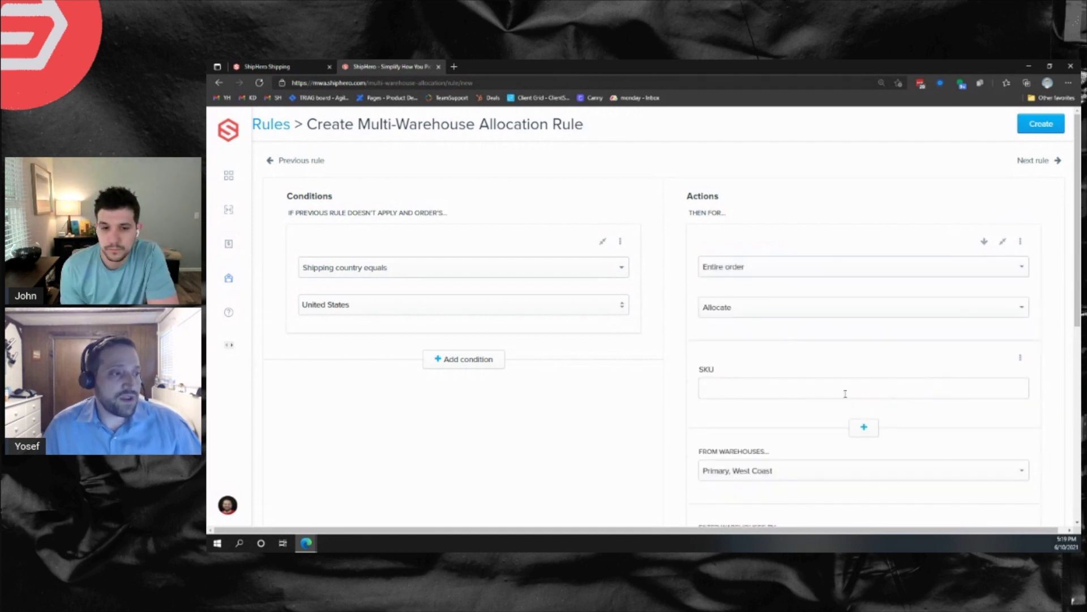
{"action": "left_click", "coordinate": [788, 388]}
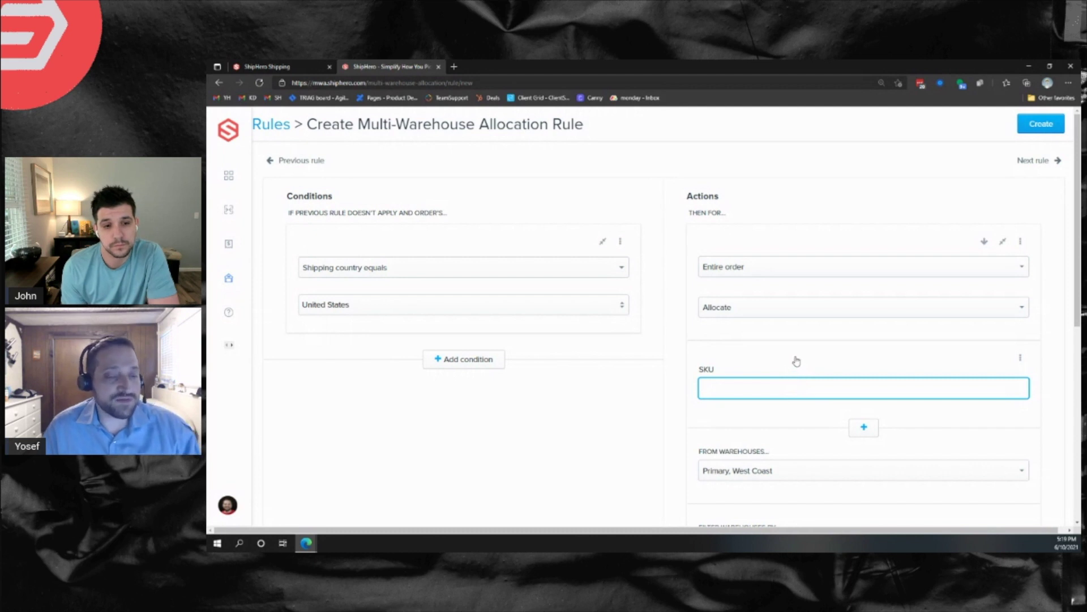
{"action": "left_click", "coordinate": [738, 269]}
{"action": "left_click", "coordinate": [759, 352]}
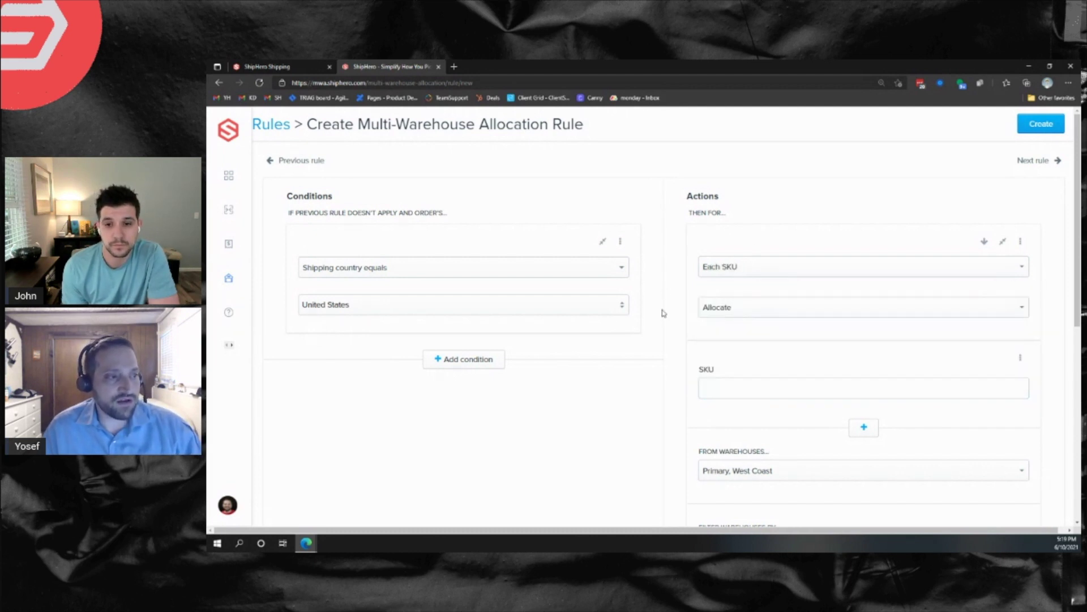
{"action": "left_click", "coordinate": [730, 385]}
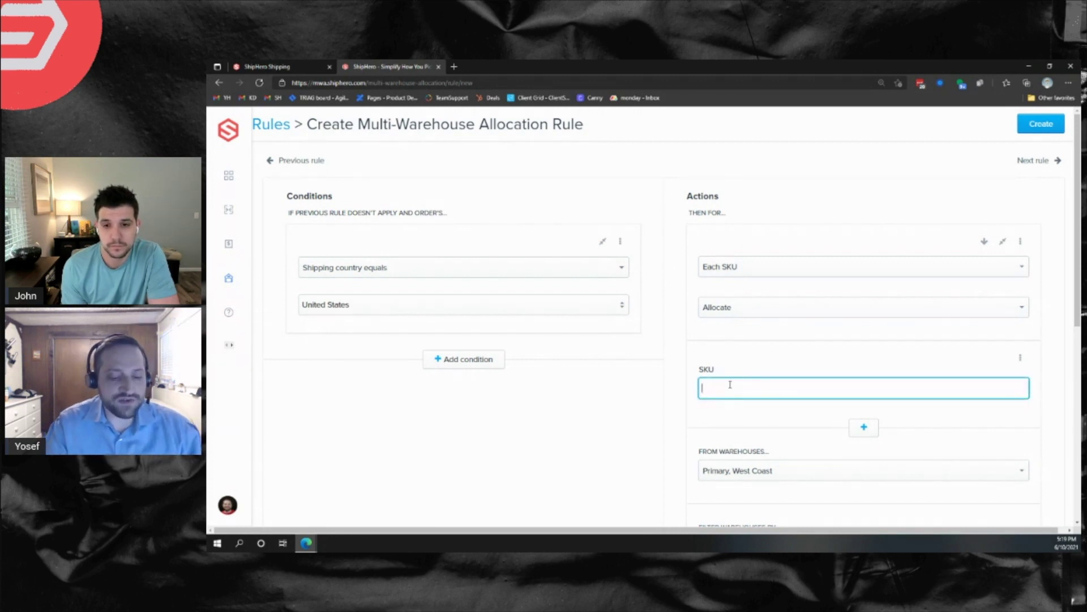
{"action": "type", "text": "sku123"}
{"action": "key", "text": "Return"}
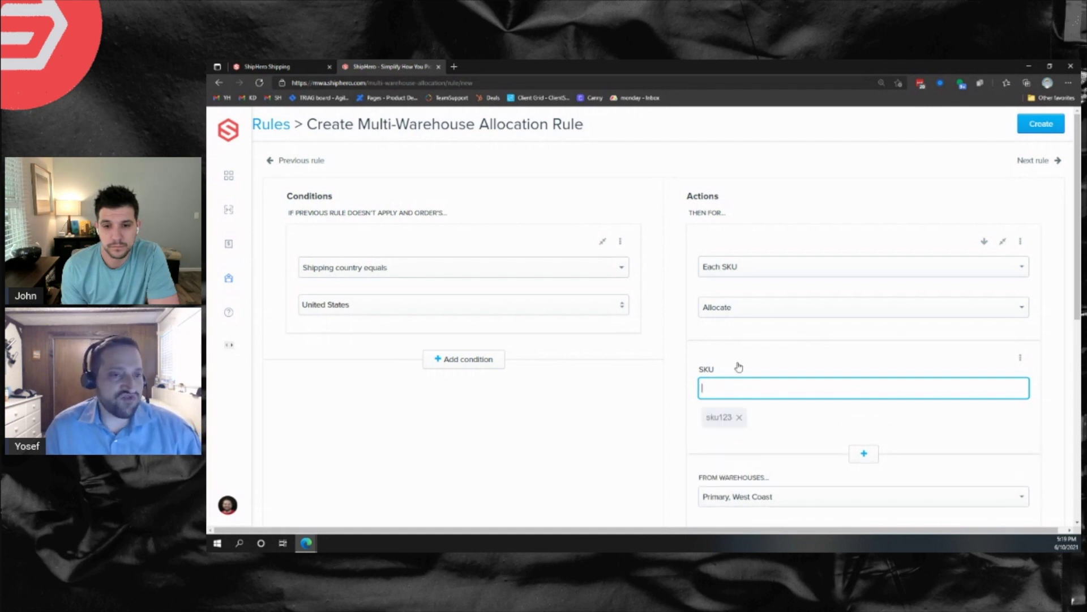
Step: Create the allocation rule under the name Test and switch its status on in the rules list
{"action": "scroll", "coordinate": [738, 367], "scroll_direction": "down", "scroll_amount": 2}
{"action": "scroll", "coordinate": [779, 403], "scroll_direction": "down", "scroll_amount": 3}
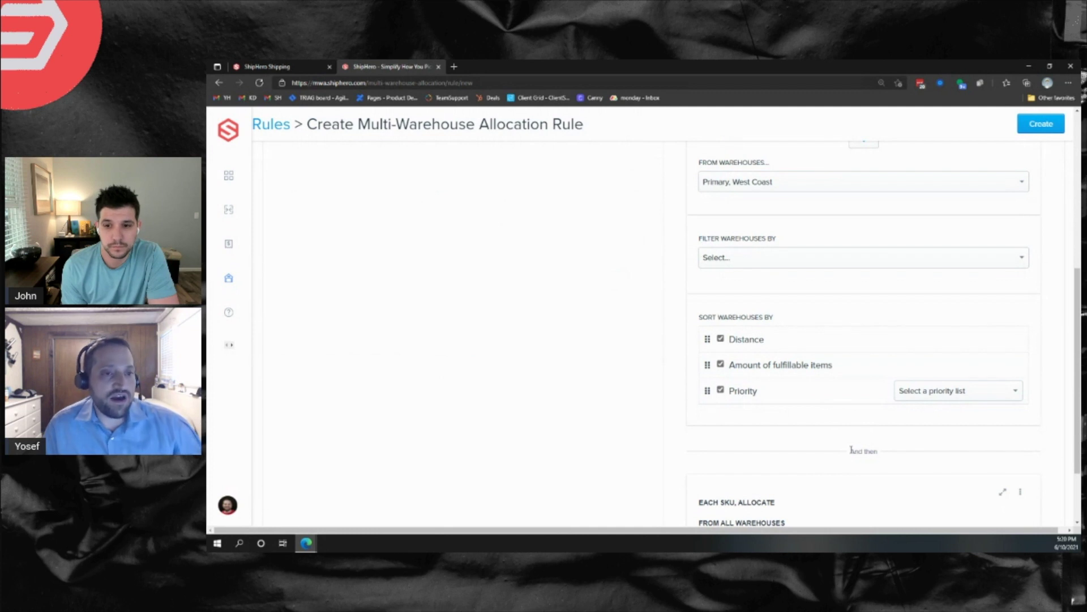
{"action": "scroll", "coordinate": [838, 445], "scroll_direction": "up", "scroll_amount": 2}
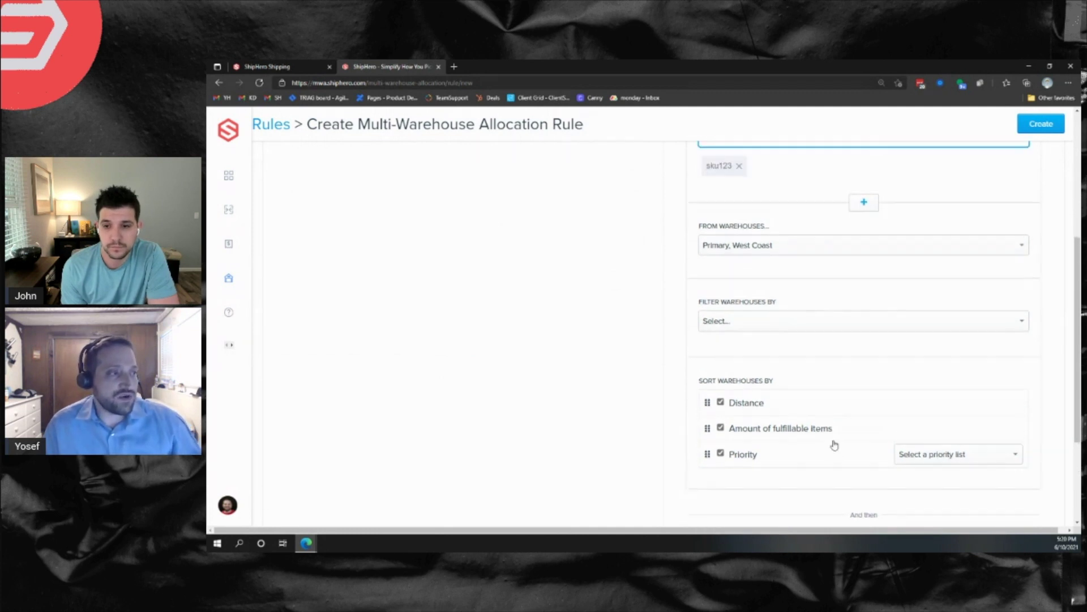
{"action": "scroll", "coordinate": [832, 441], "scroll_direction": "up", "scroll_amount": 1}
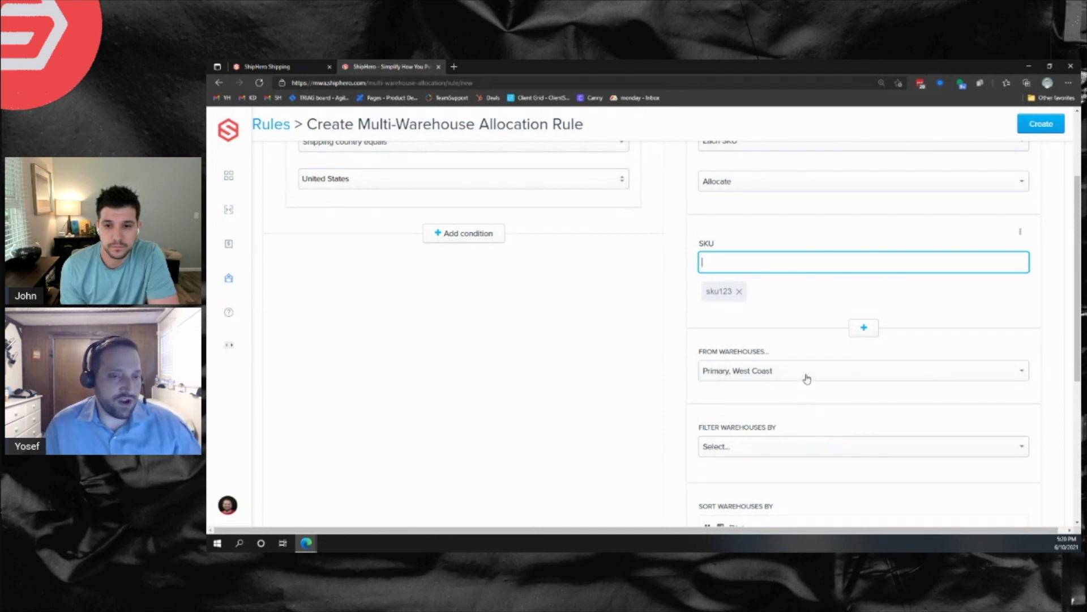
{"action": "scroll", "coordinate": [807, 379], "scroll_direction": "up", "scroll_amount": 2}
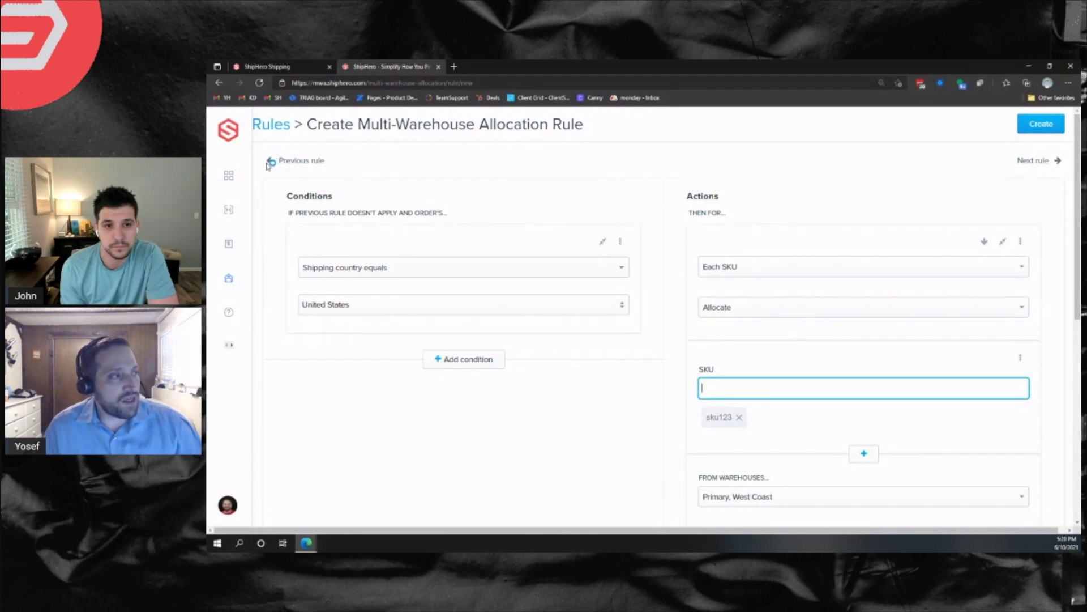
{"action": "left_click", "coordinate": [1045, 125]}
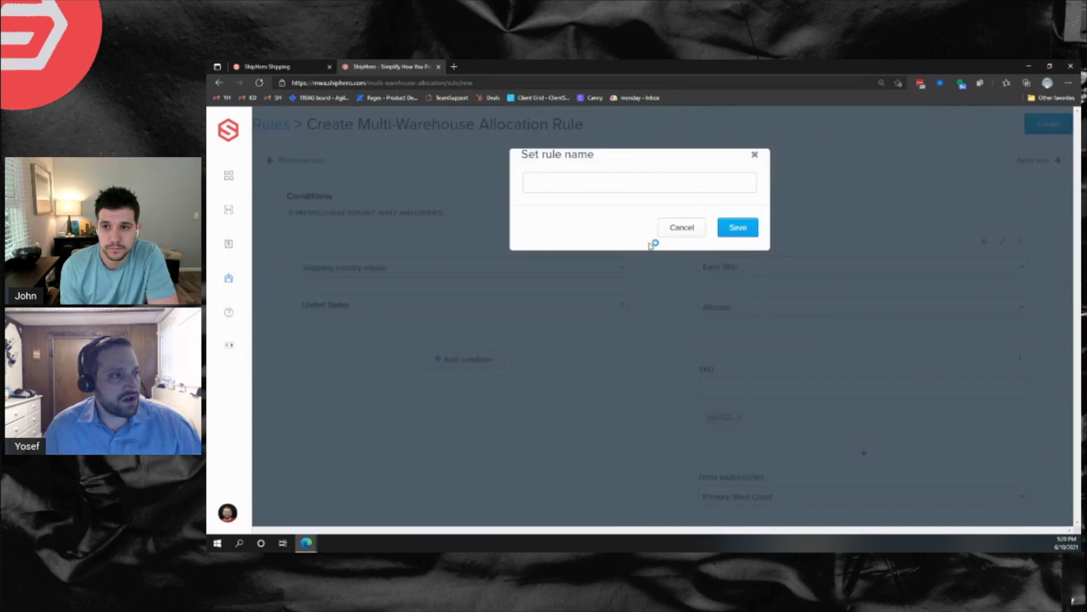
{"action": "type", "text": "Test"}
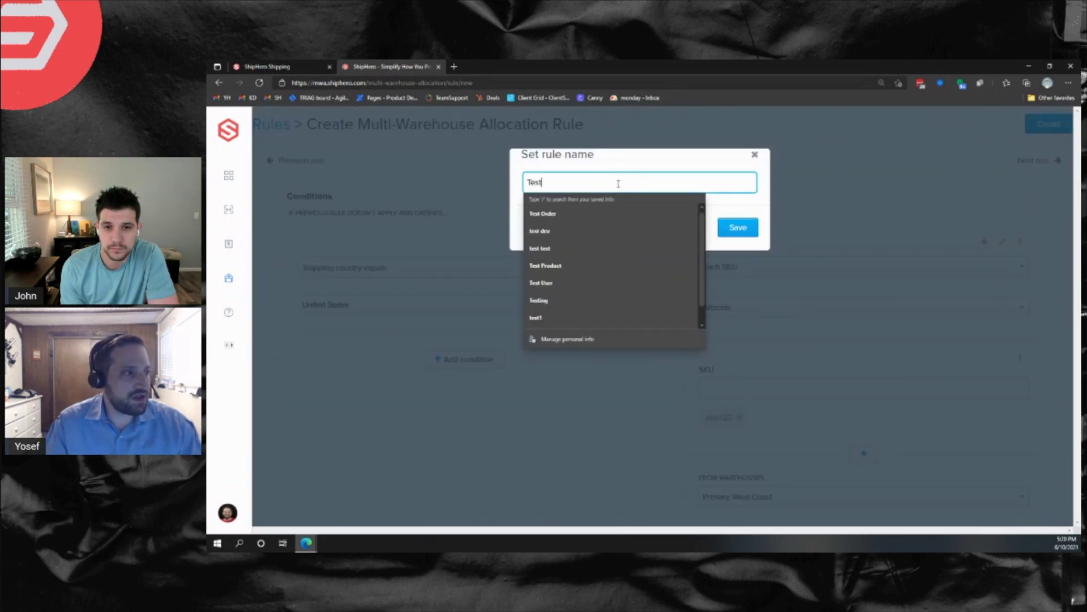
{"action": "left_click", "coordinate": [738, 227]}
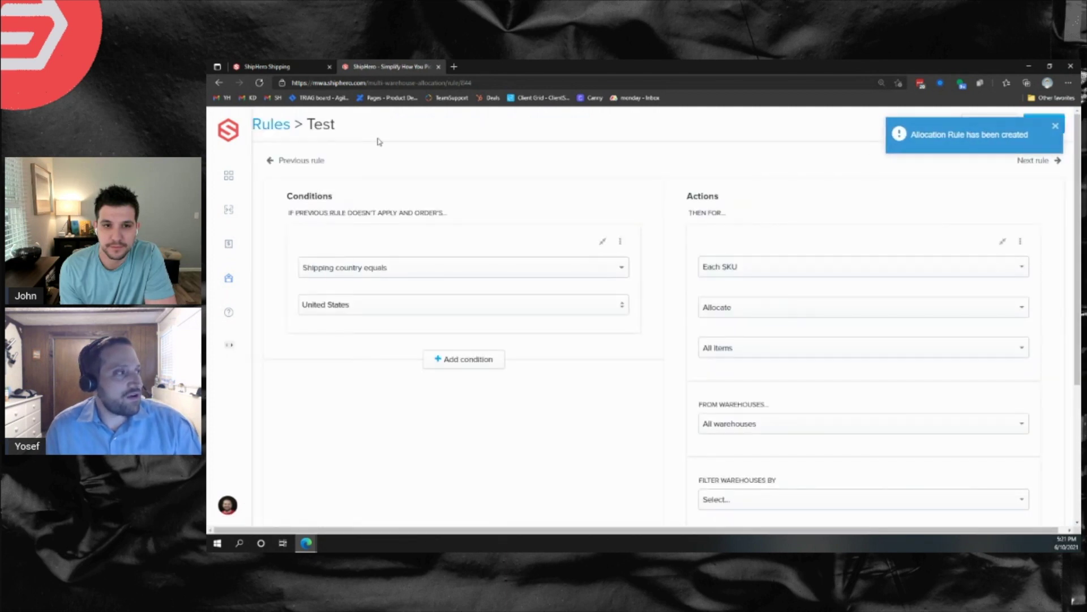
{"action": "left_click", "coordinate": [281, 127]}
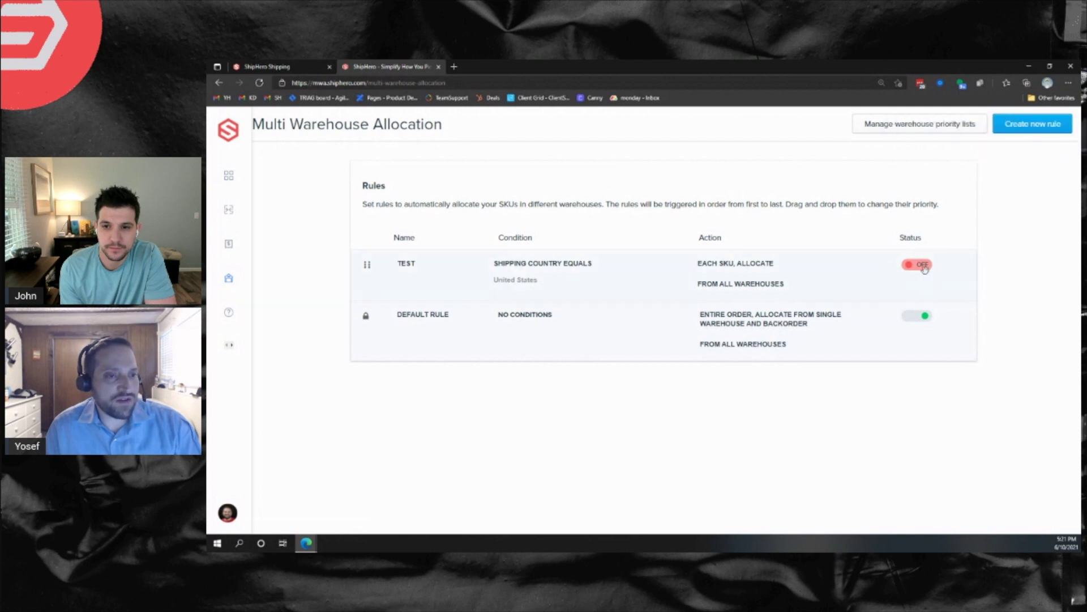
{"action": "left_click", "coordinate": [912, 264]}
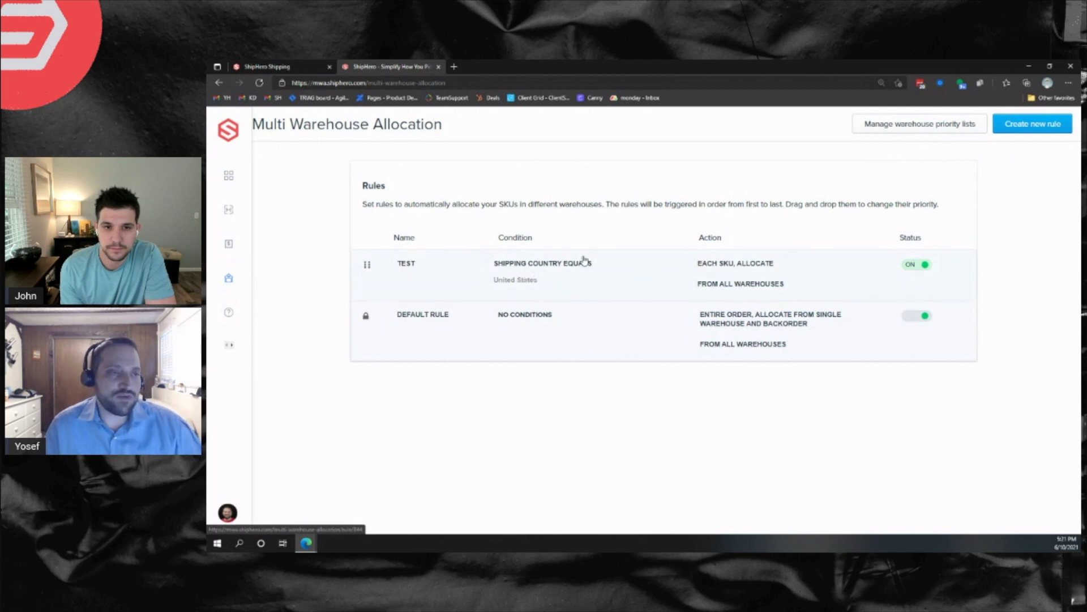
{"action": "left_click", "coordinate": [1011, 125]}
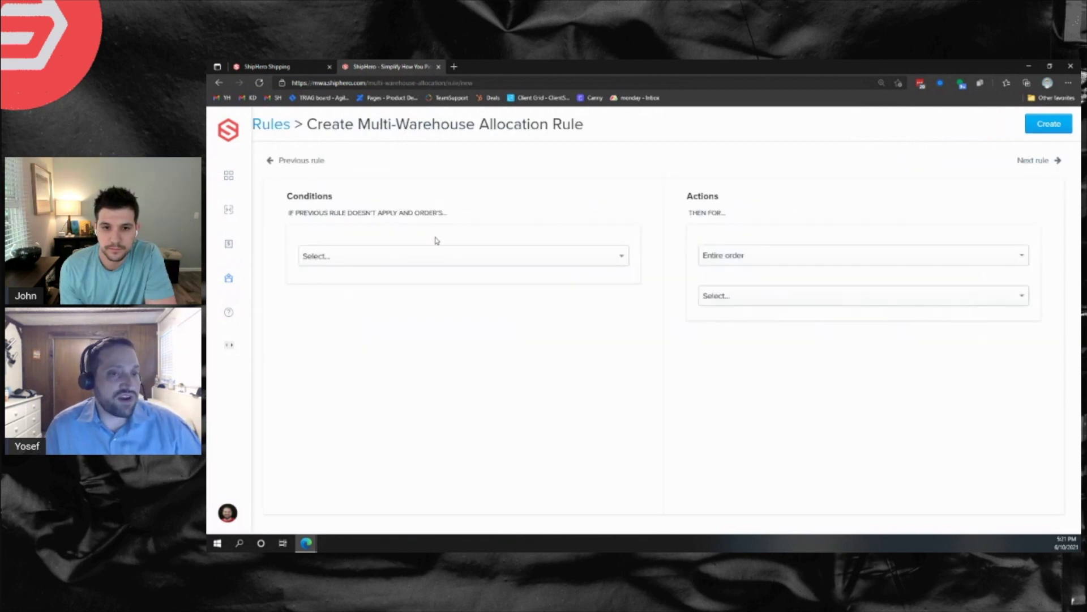
{"action": "left_click", "coordinate": [433, 258]}
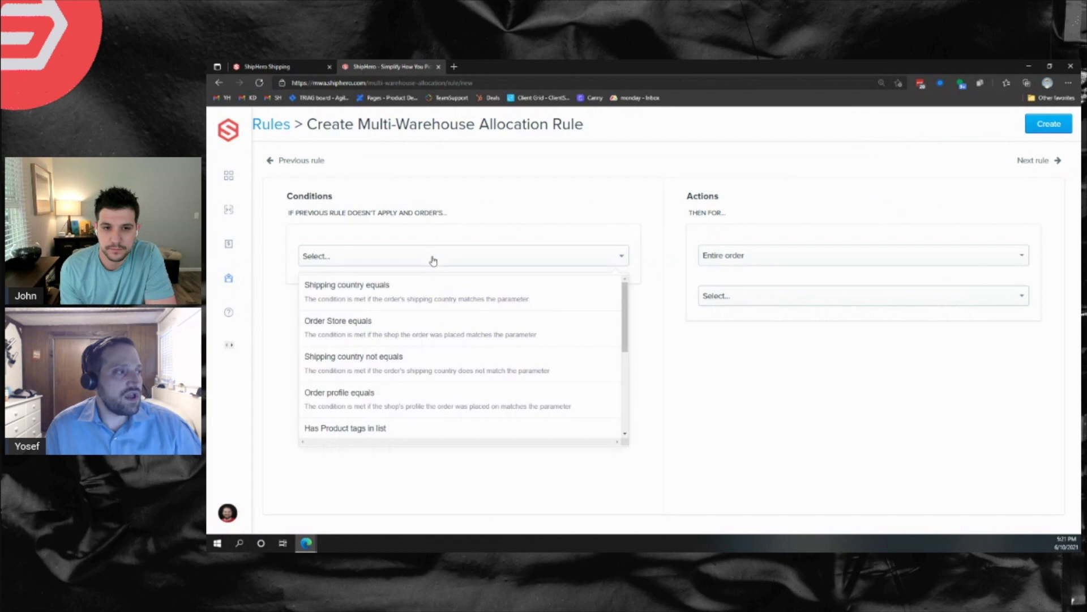
{"action": "left_click", "coordinate": [422, 291]}
{"action": "left_click", "coordinate": [417, 307]}
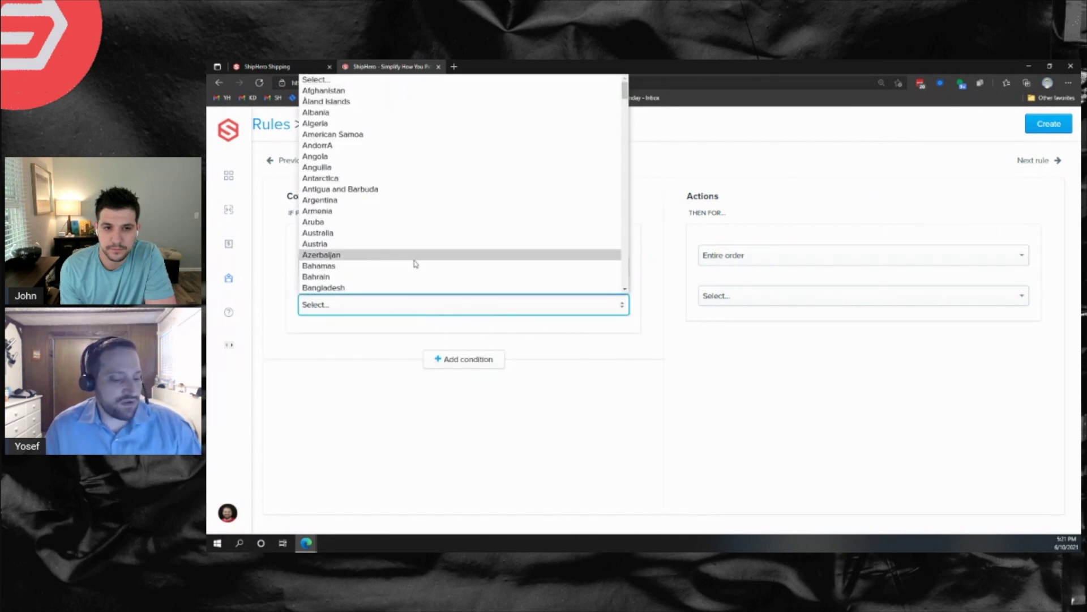
{"action": "type", "text": "canada"}
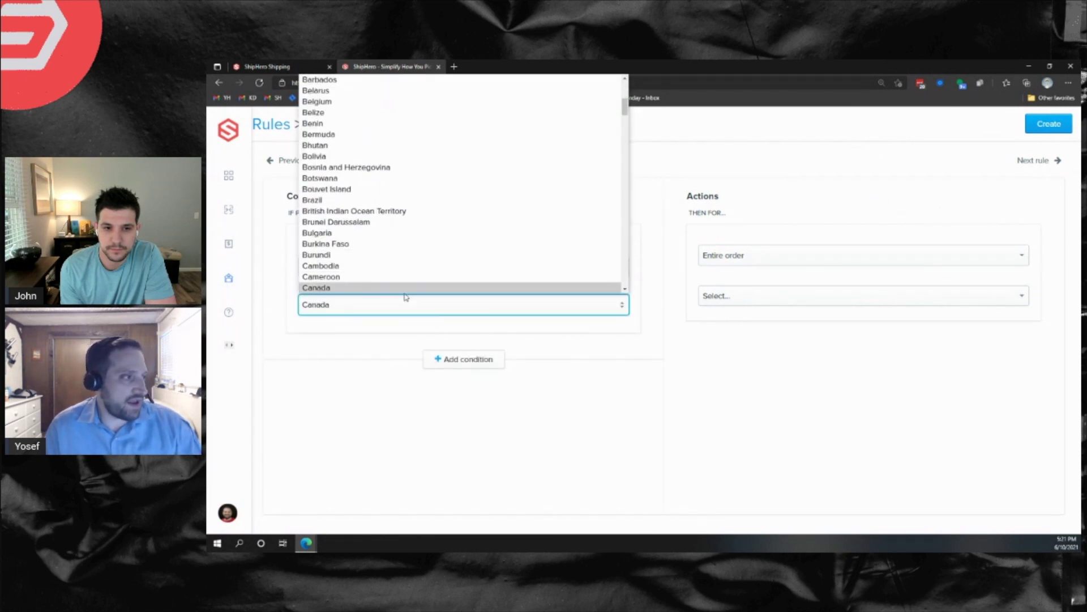
{"action": "left_click", "coordinate": [405, 288]}
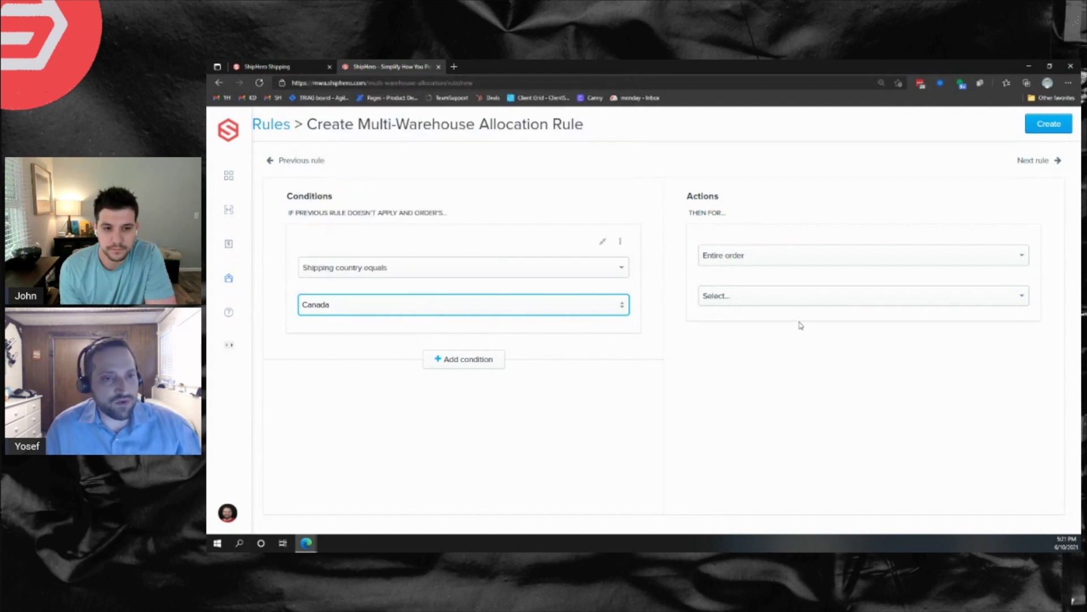
{"action": "left_click", "coordinate": [275, 125]}
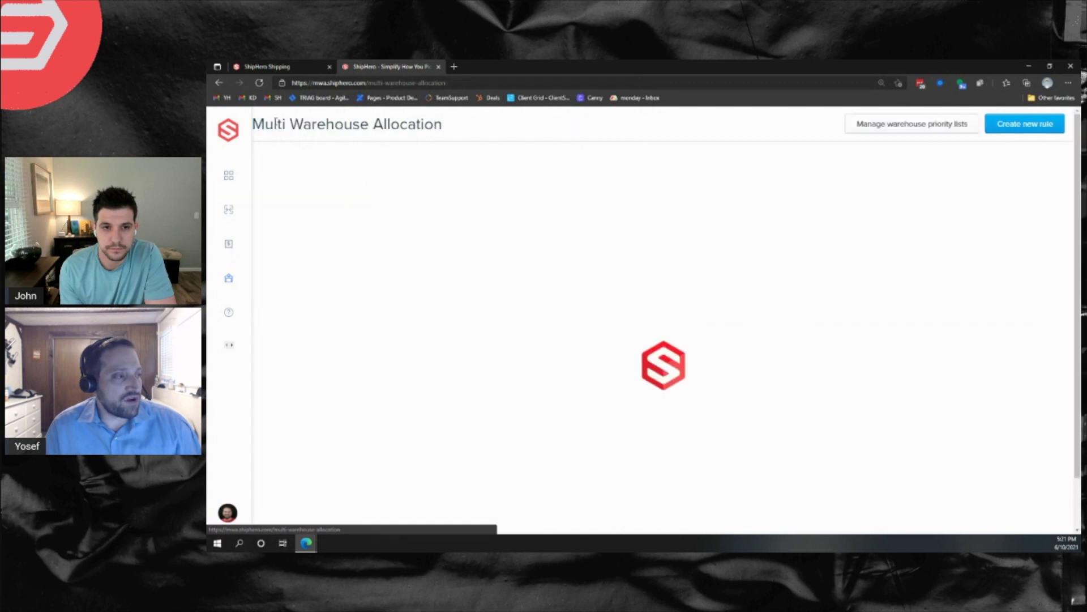